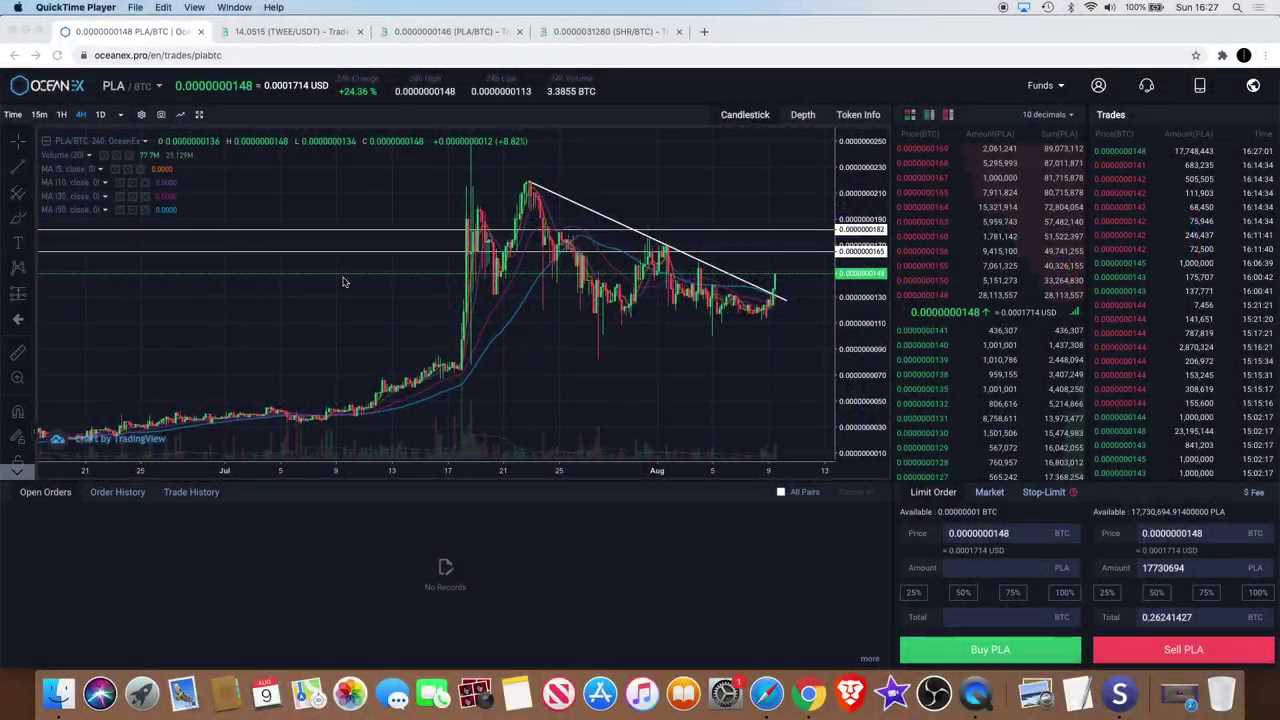
Step: Compress the PLA/BTC 4-hour chart's price scale to leave headroom above the candles
scroll(520, 225, right, 3)
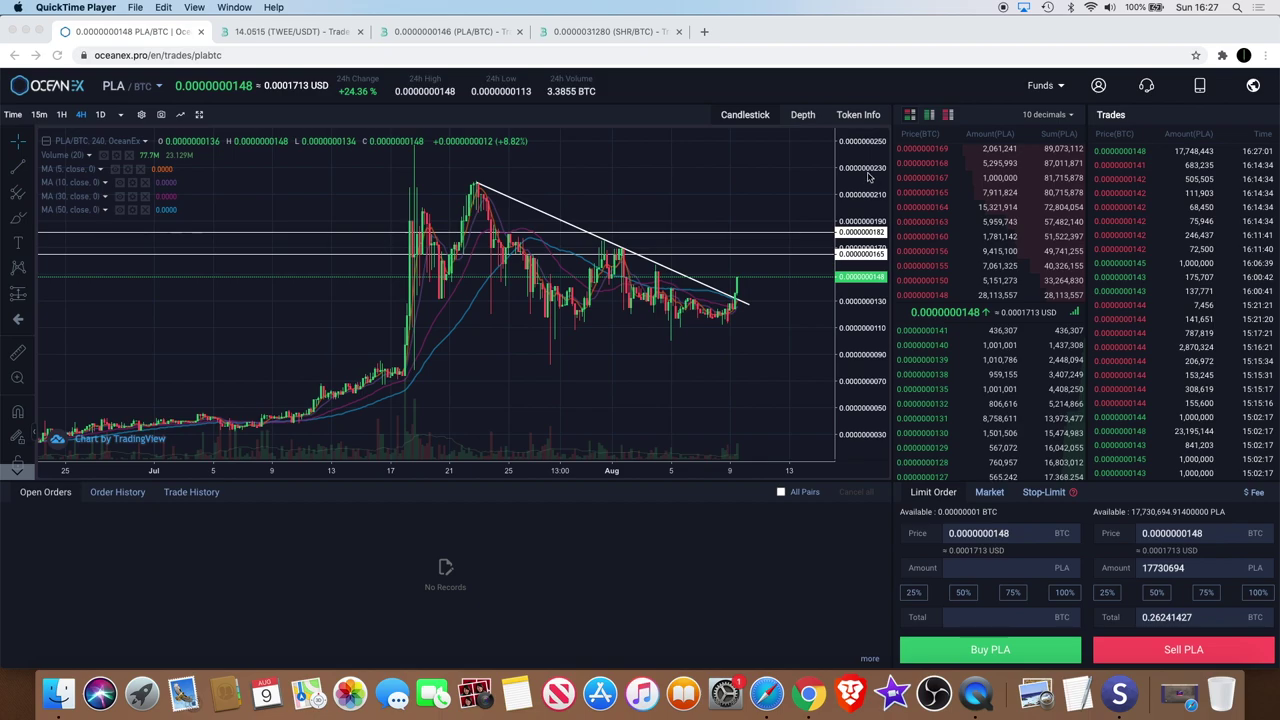
scroll(772, 225, right, 5)
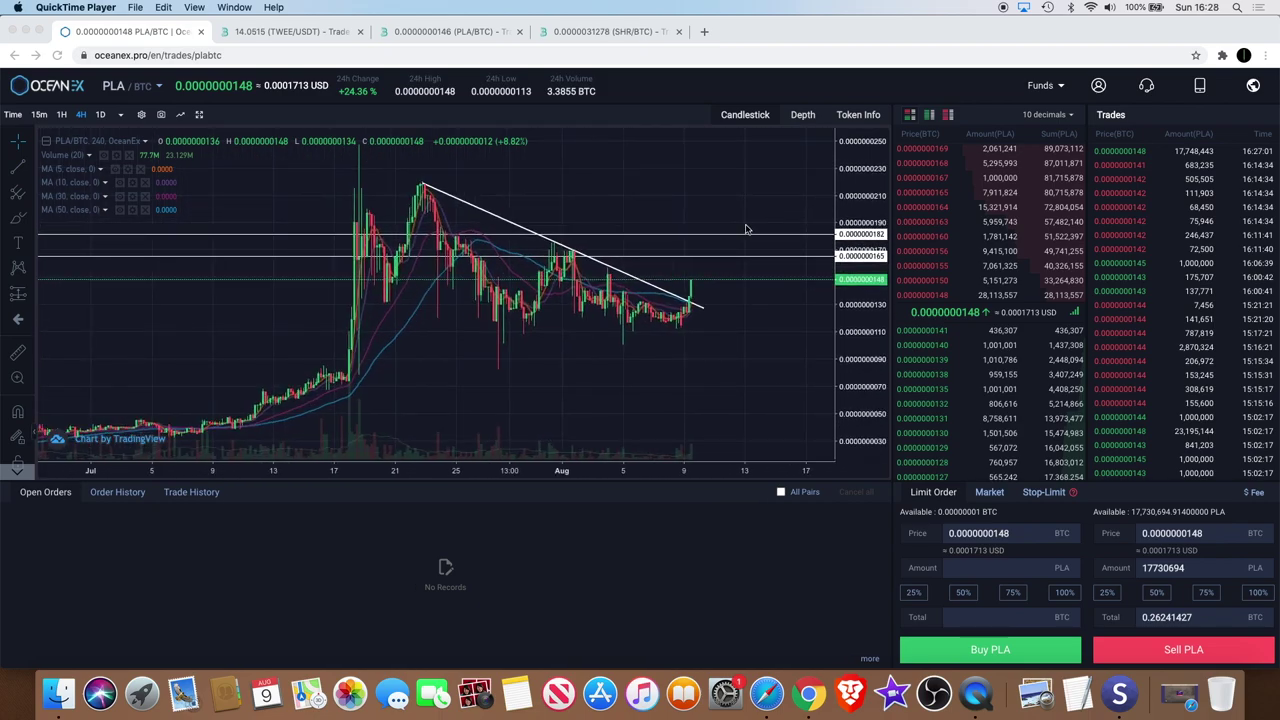
click(852, 187)
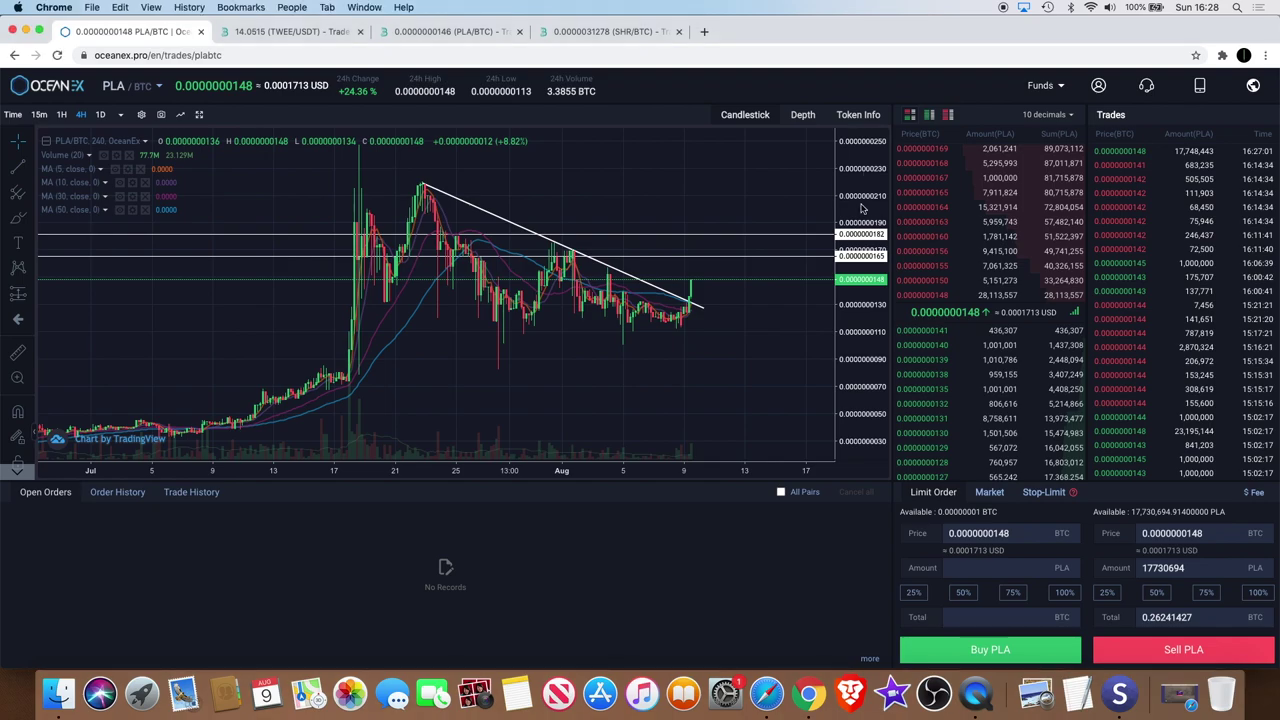
drag(862, 273, 737, 317)
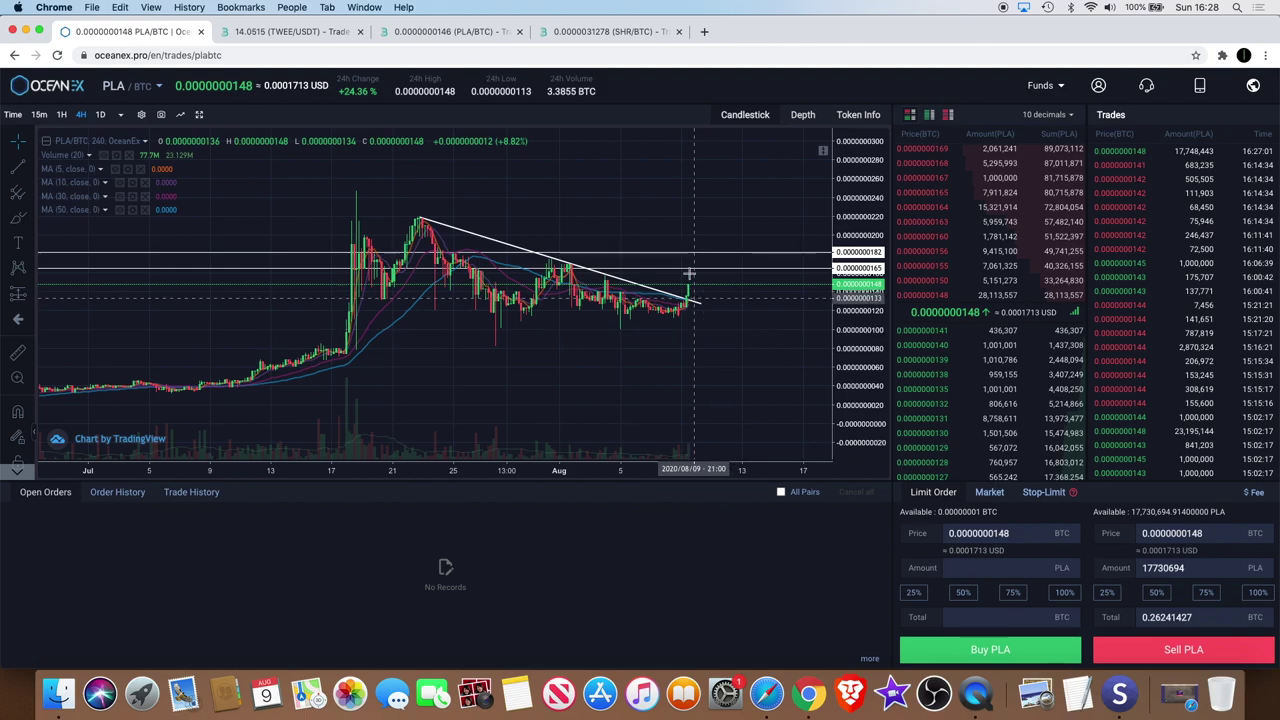
Step: Zoom in on the chart and switch it to 1-hour candles
scroll(727, 251, up, 2)
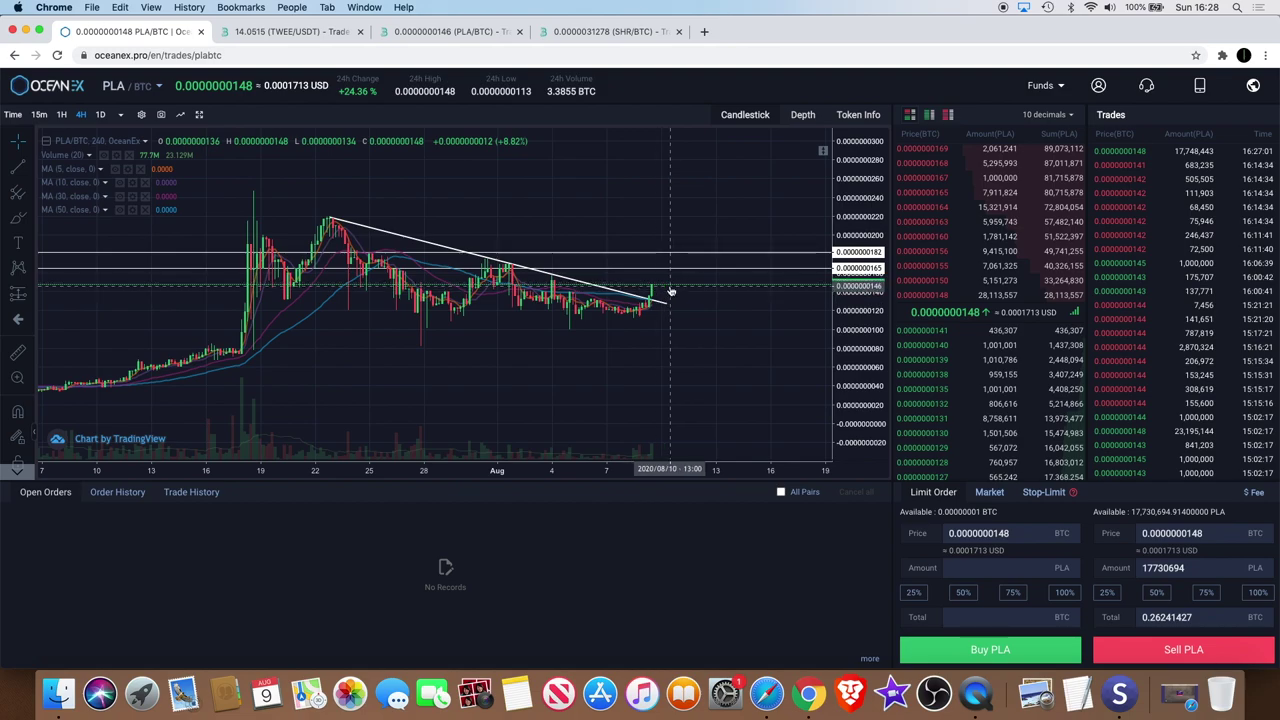
scroll(670, 292, up, 2)
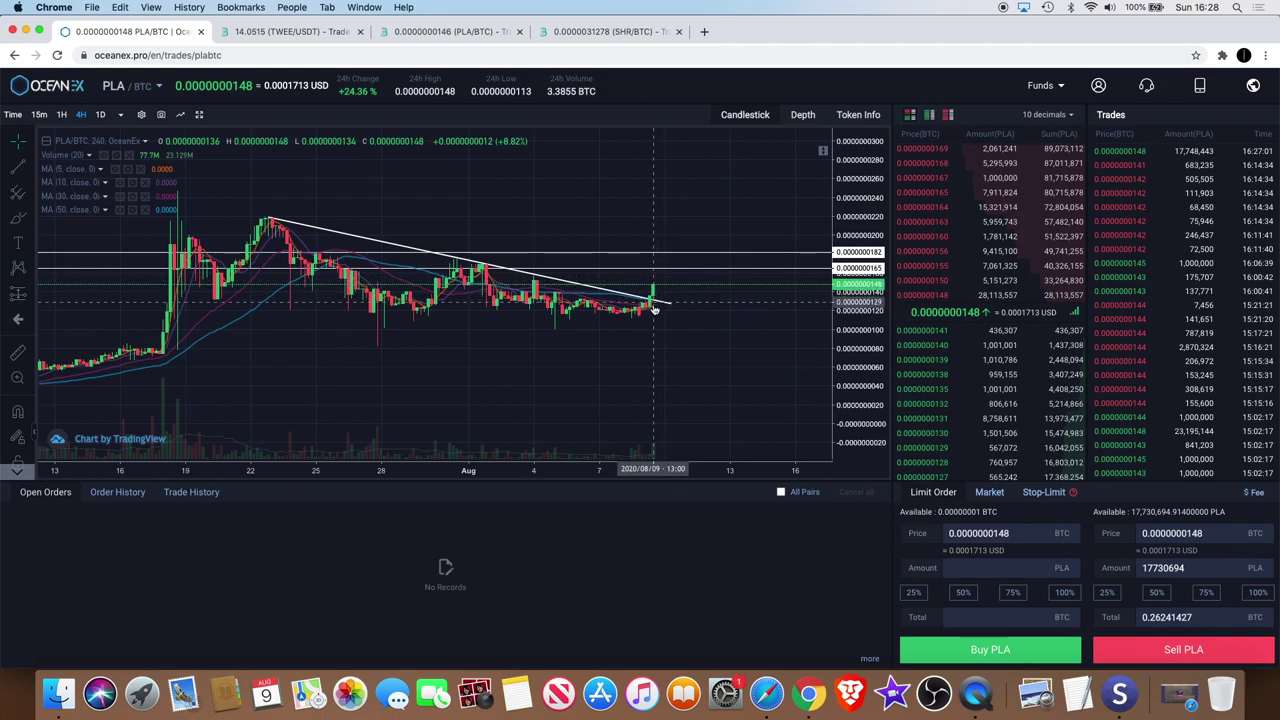
scroll(657, 300, down, 1)
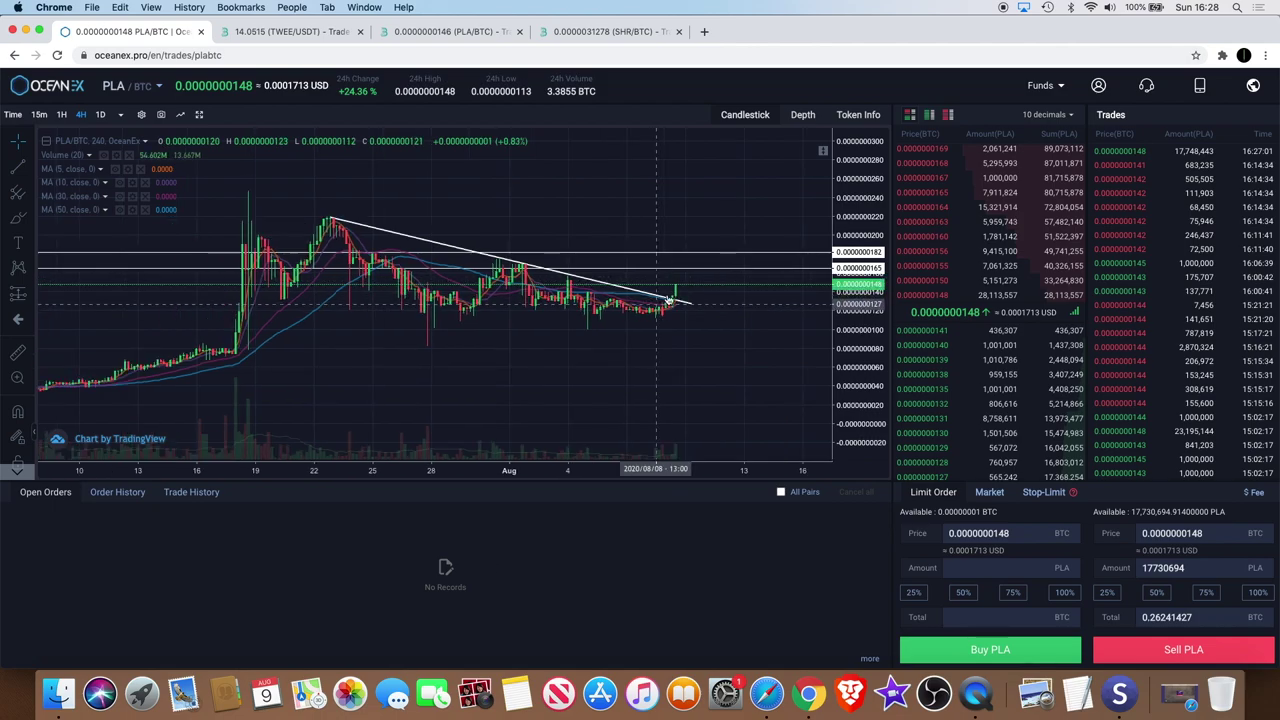
click(62, 115)
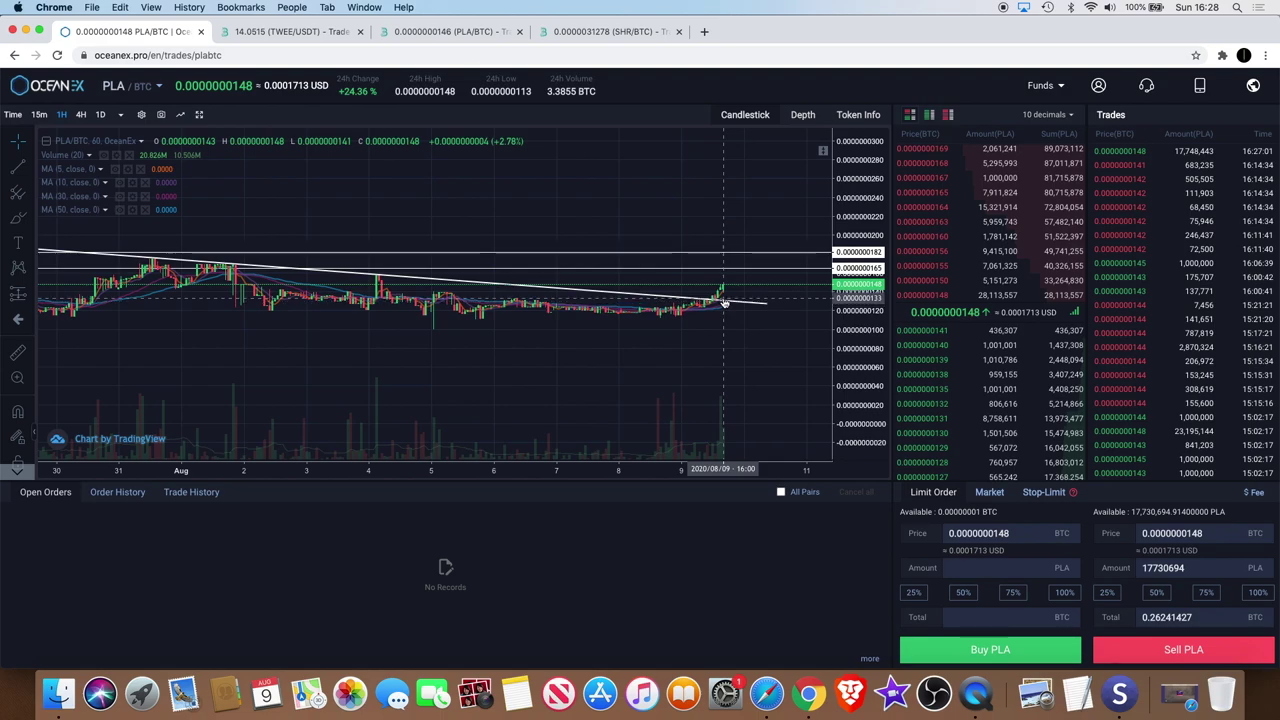
Step: Zoom the 1-hour PLA/BTC chart out to cover mid-June through early August
scroll(731, 293, left, 5)
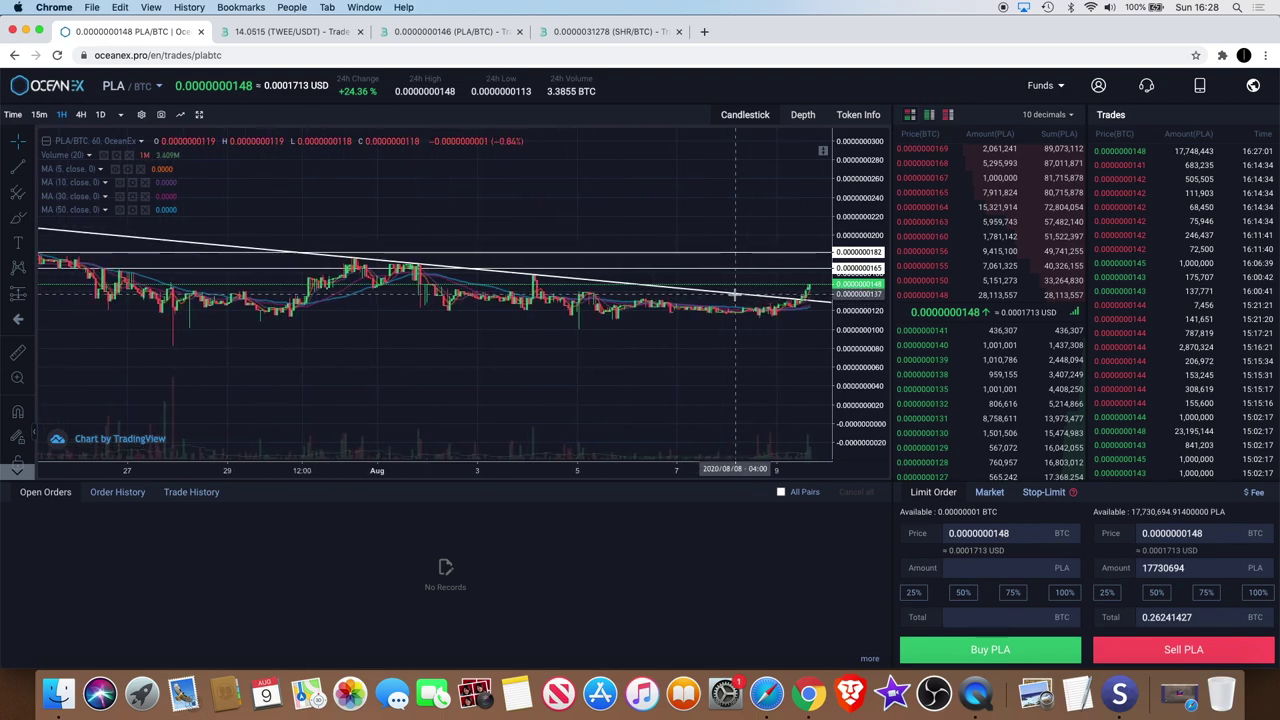
scroll(735, 294, right, 5)
scroll(735, 294, down, 2)
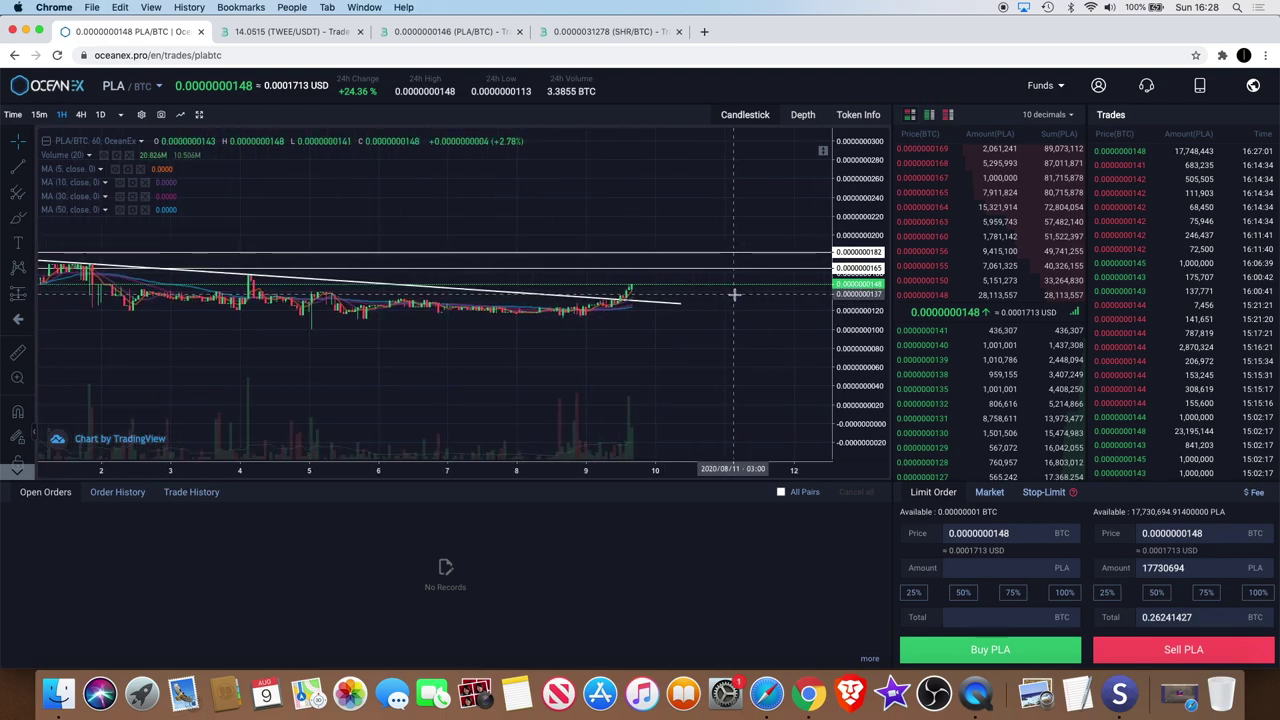
scroll(398, 332, down, 3)
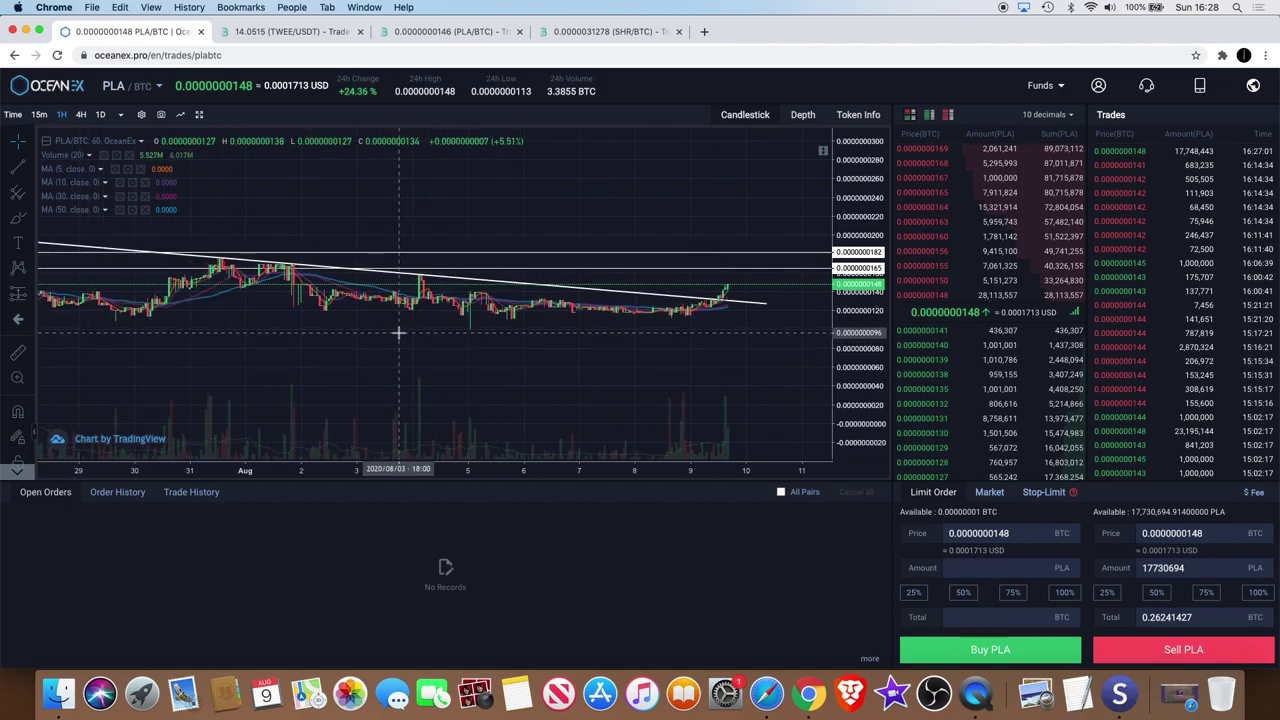
scroll(398, 332, right, 5)
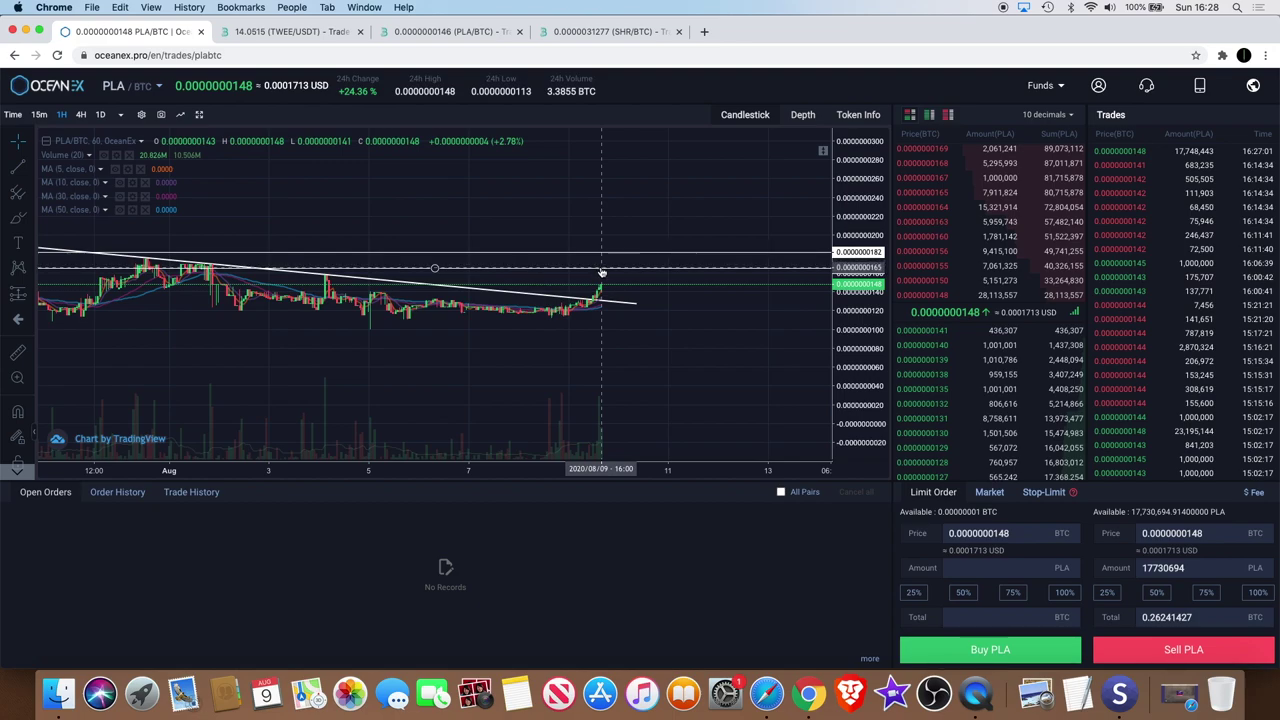
scroll(601, 273, down, 2)
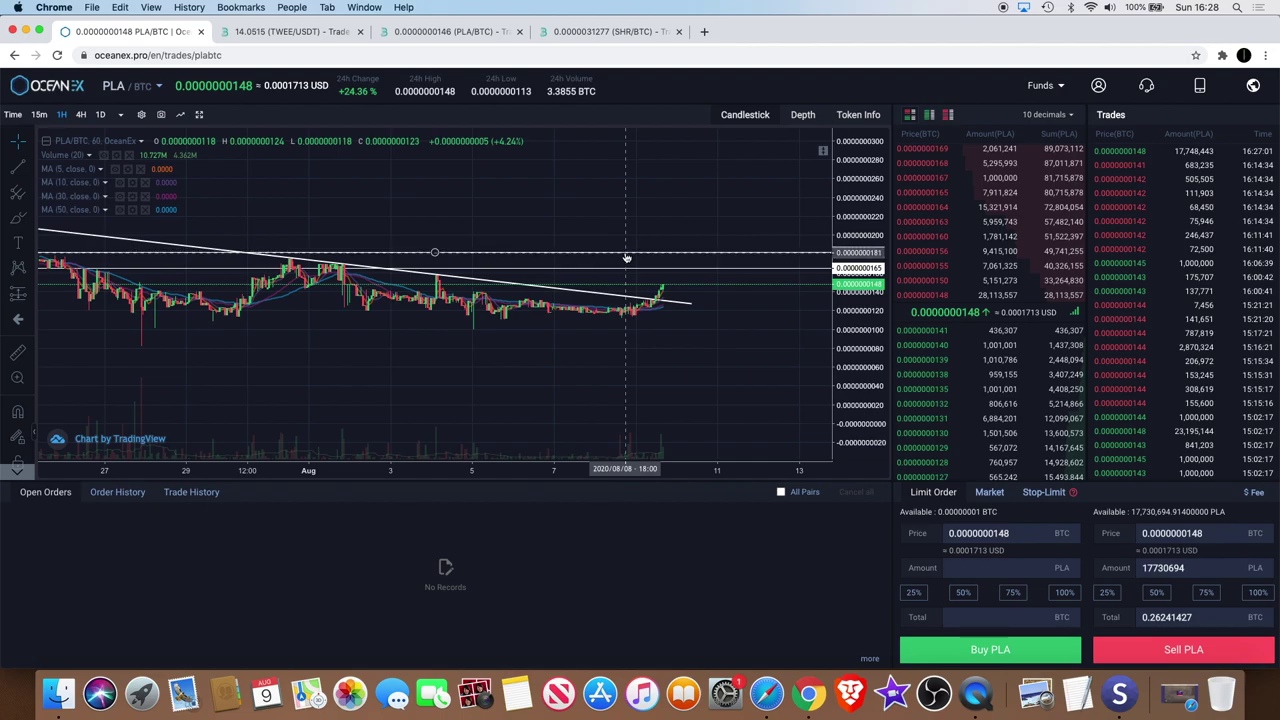
scroll(625, 265, down, 4)
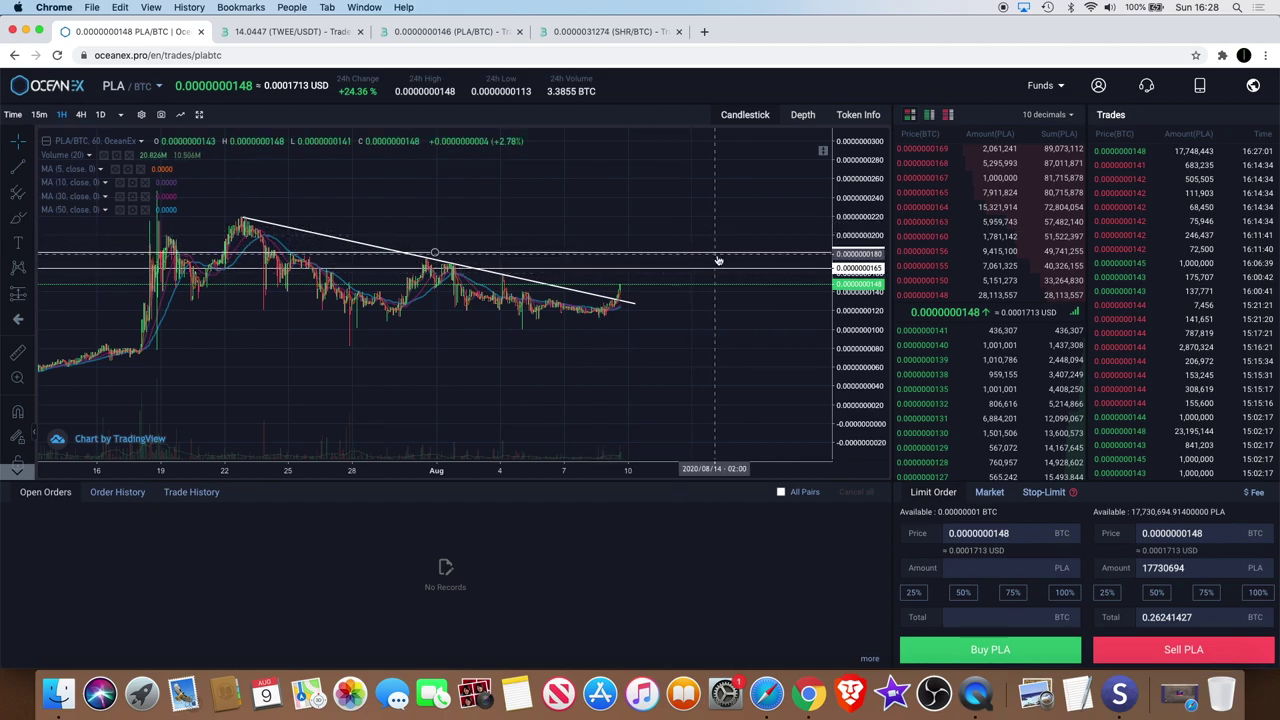
scroll(670, 237, down, 5)
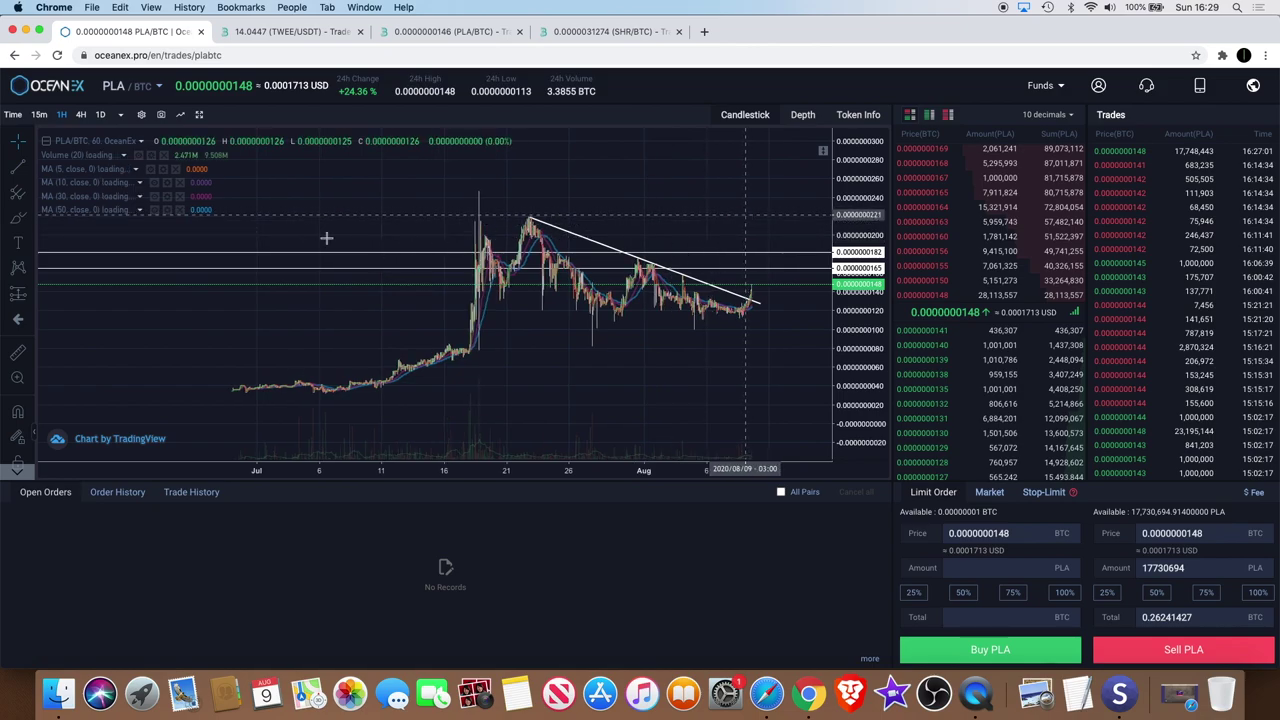
click(33, 171)
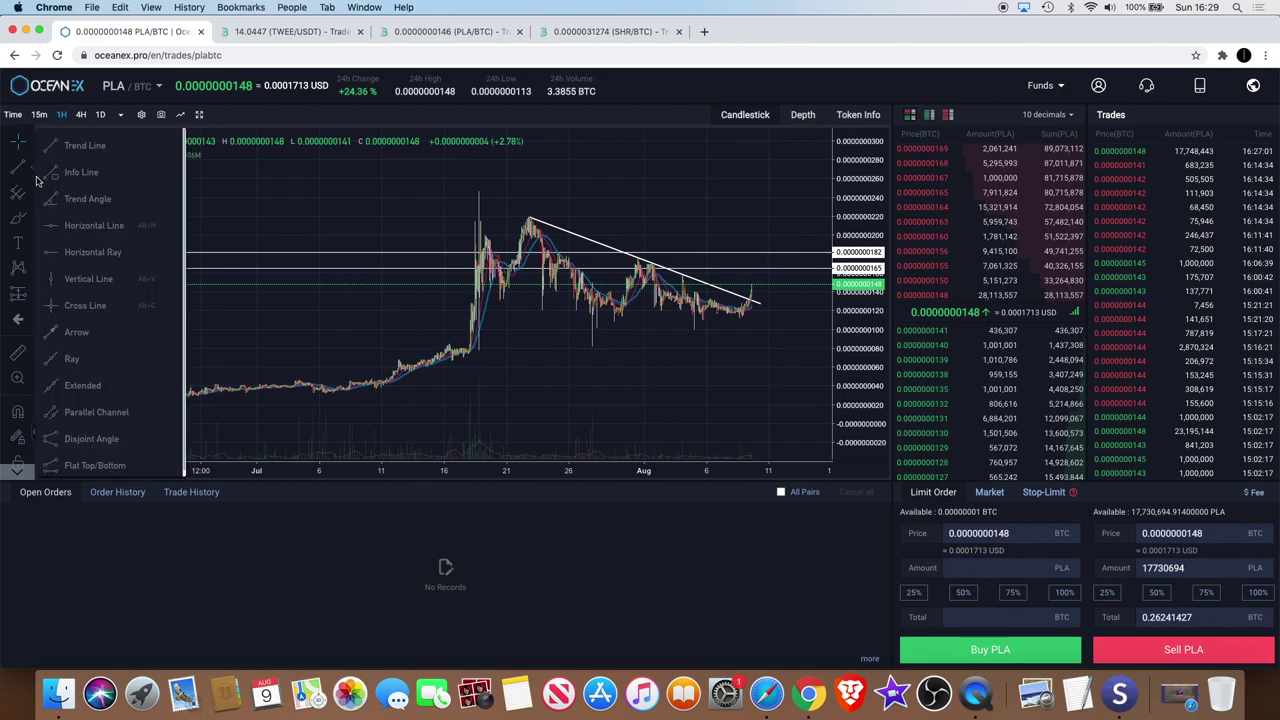
Step: Add a horizontal resistance line at 0.0000000218 and measure its gap above the latest candle
click(88, 226)
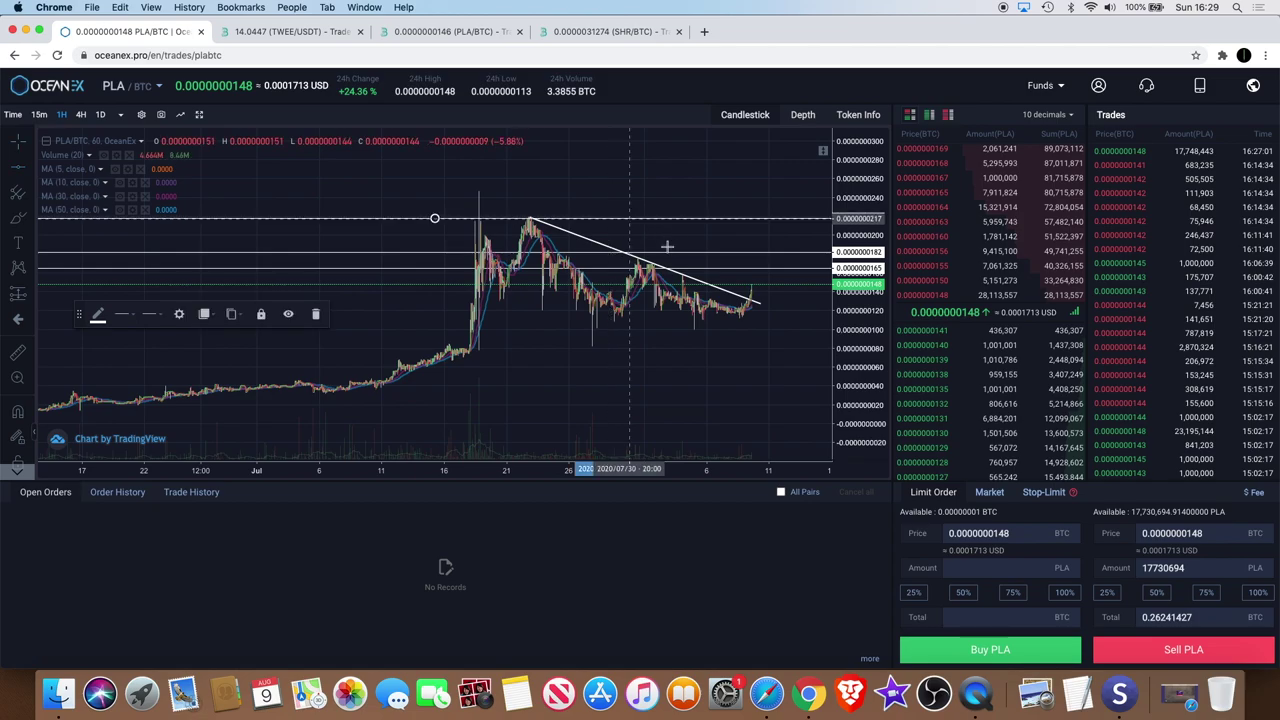
scroll(666, 251, up, 1)
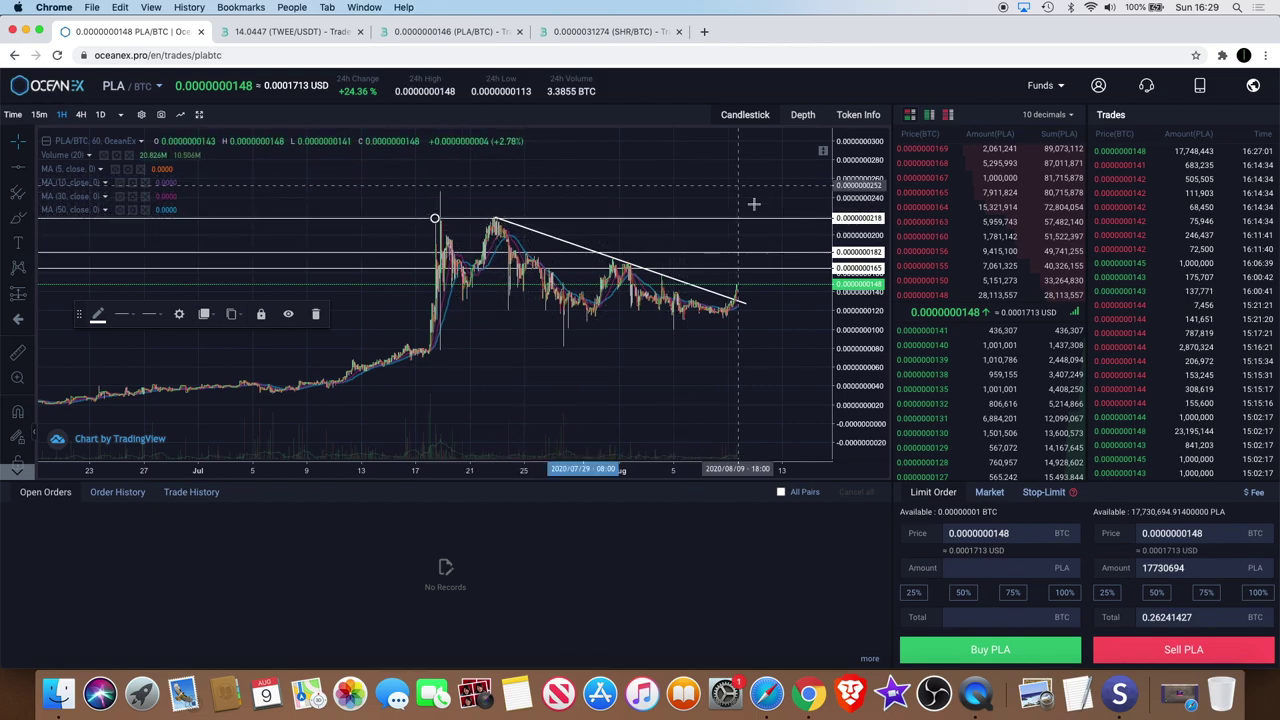
scroll(714, 237, right, 5)
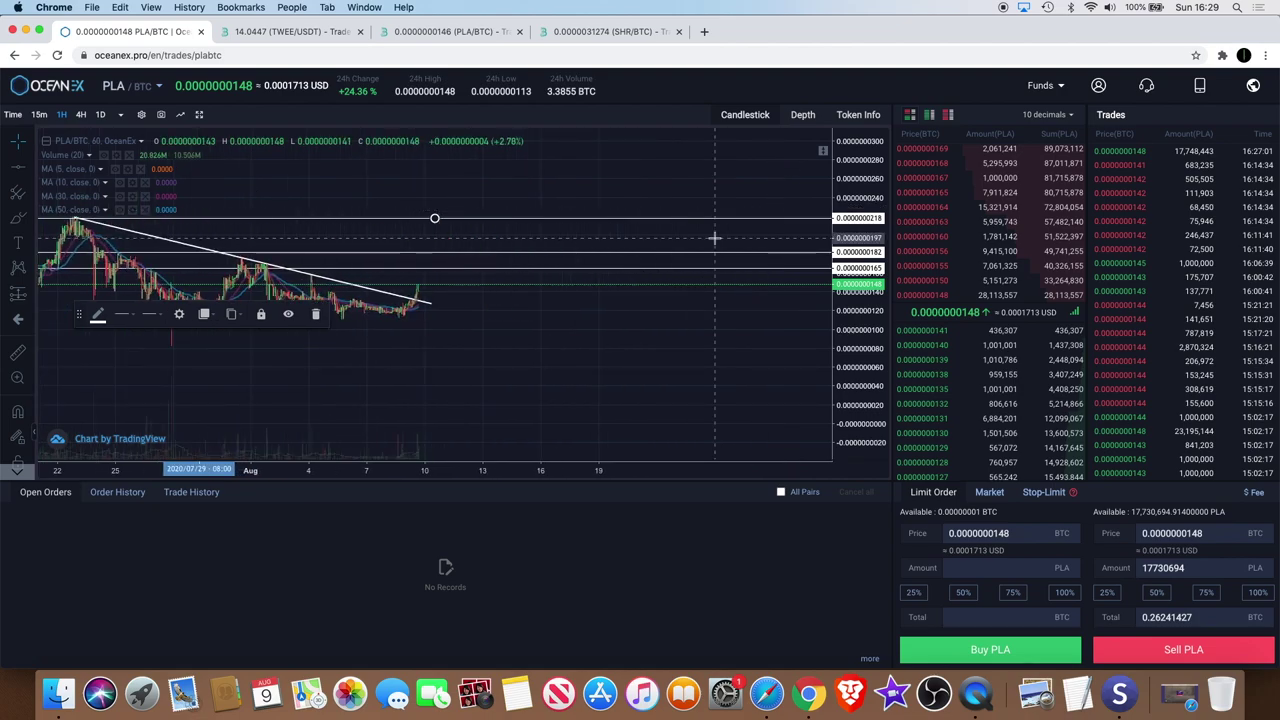
scroll(714, 237, left, 5)
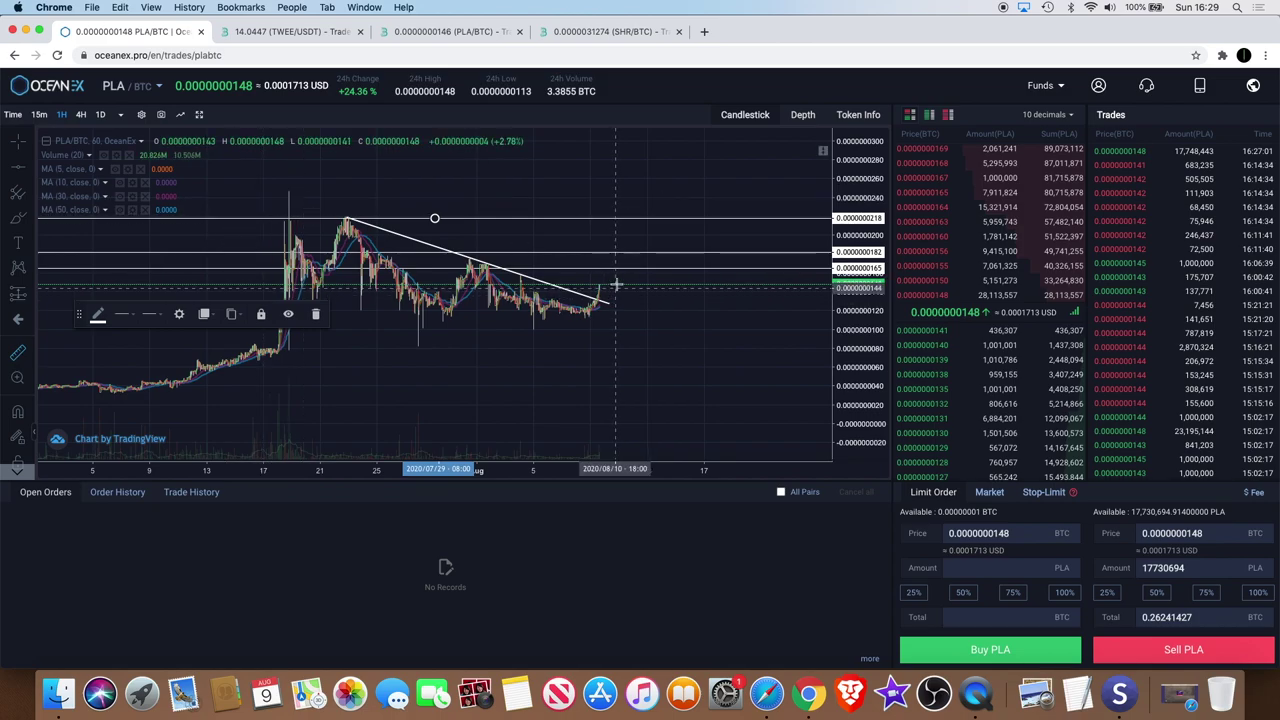
drag(616, 285, 721, 218)
click(742, 181)
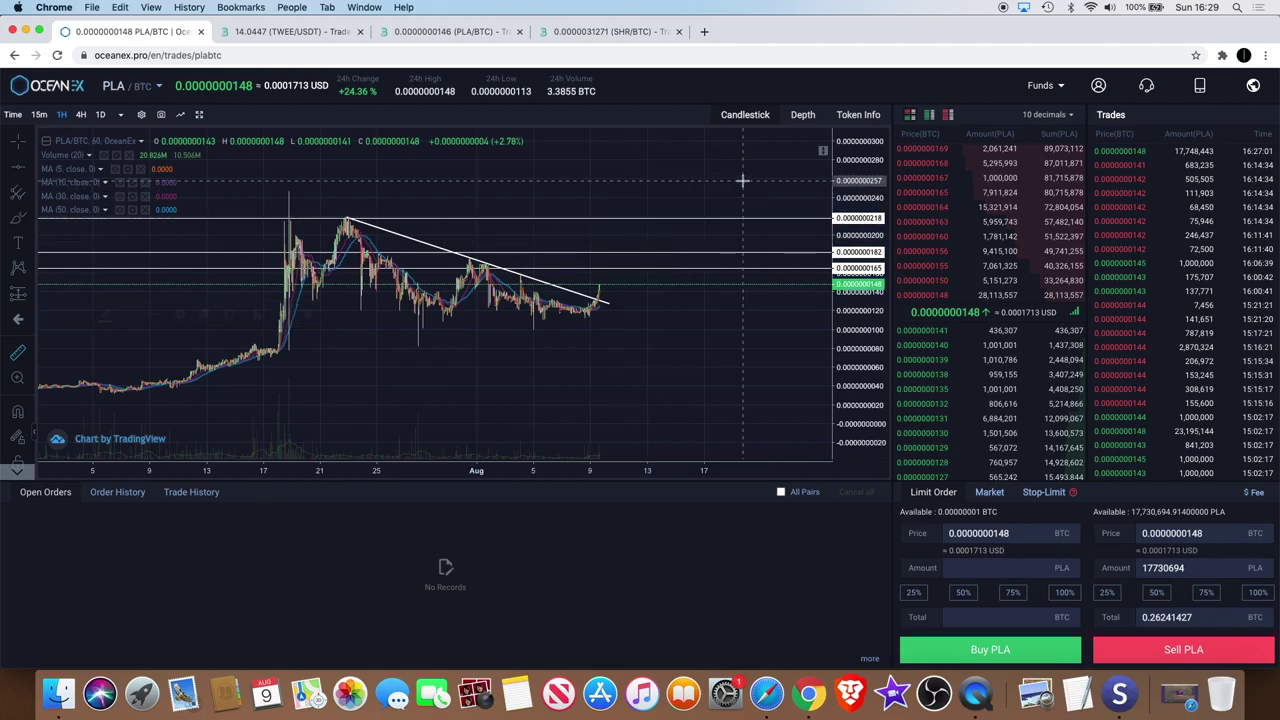
scroll(742, 181, up, 3)
scroll(742, 181, down, 4)
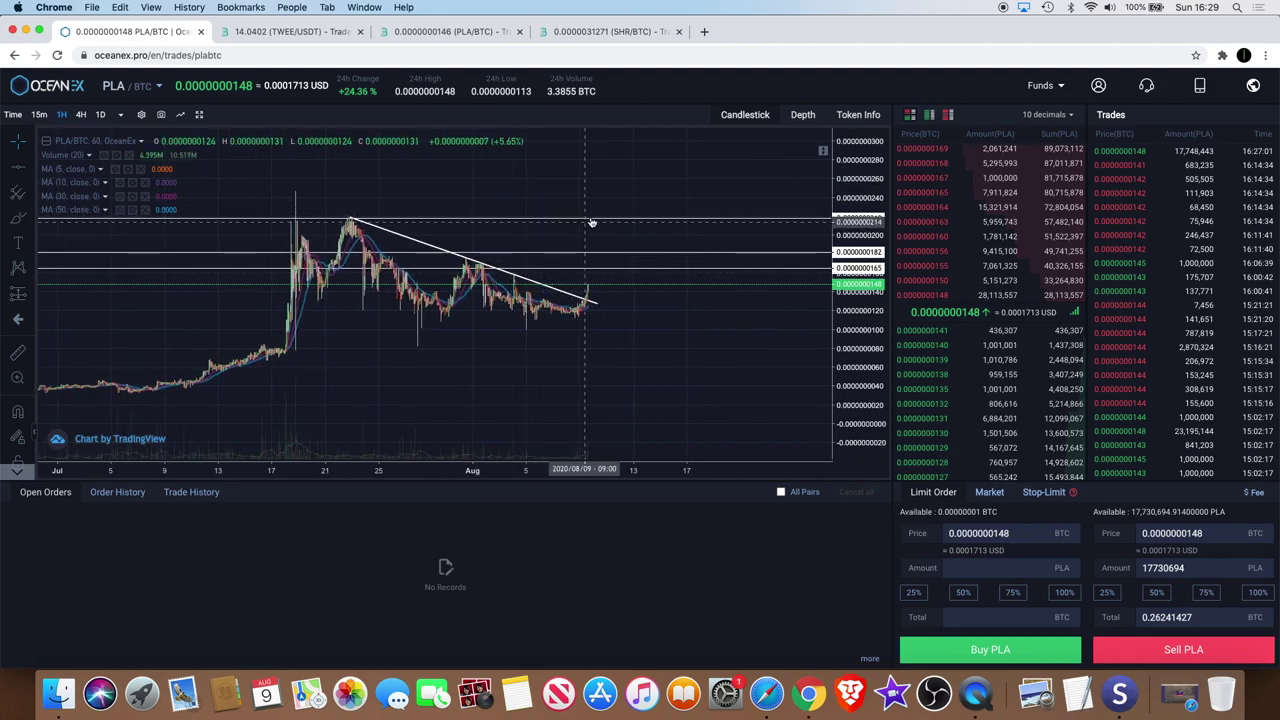
scroll(676, 174, up, 3)
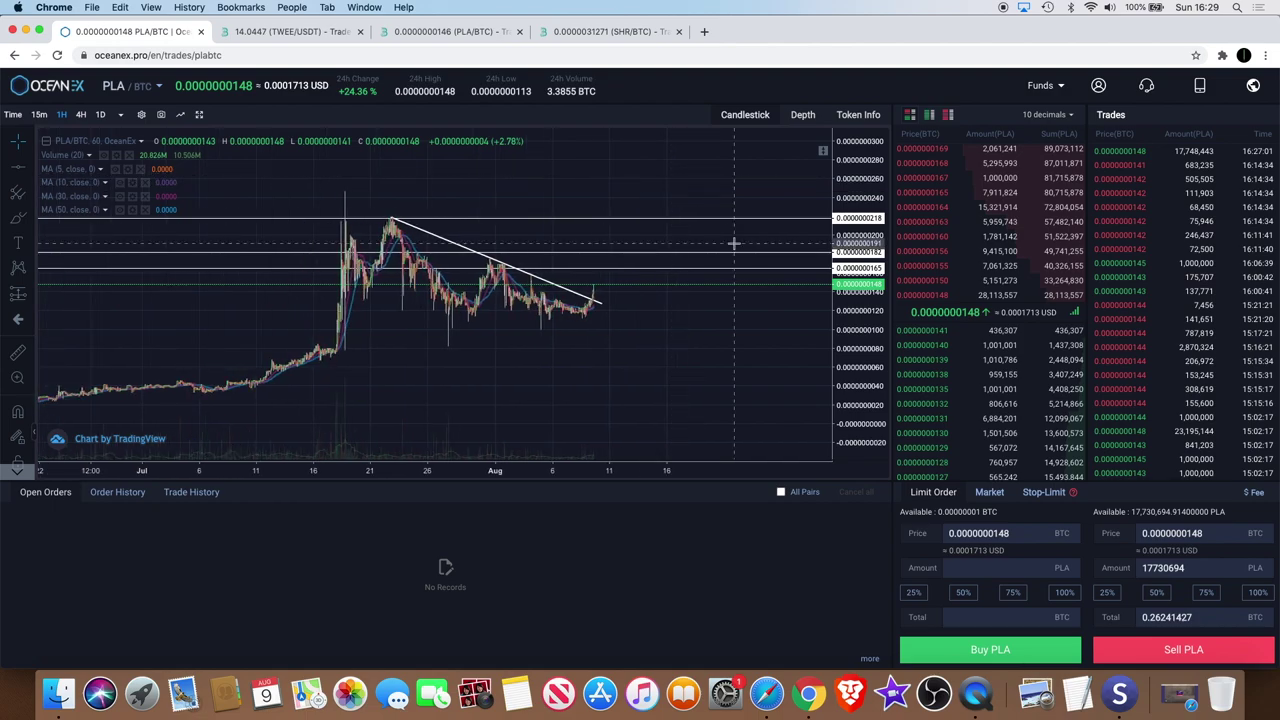
scroll(683, 294, up, 2)
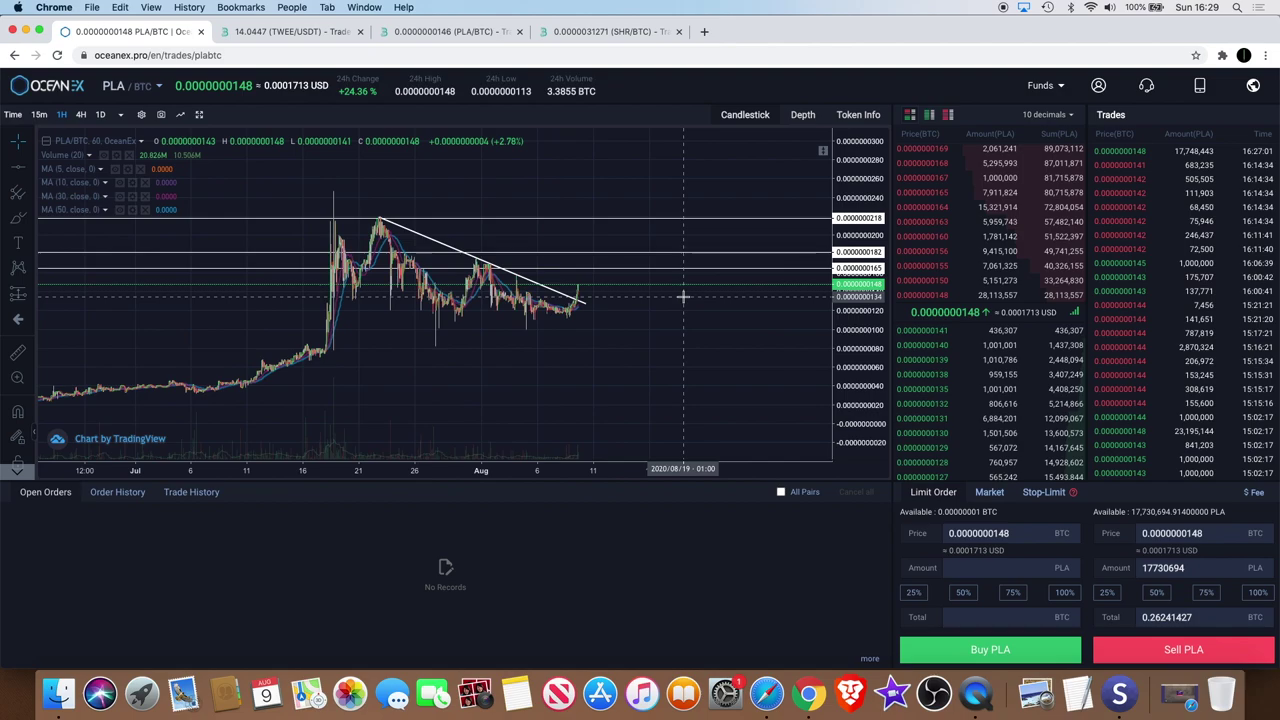
scroll(683, 294, down, 2)
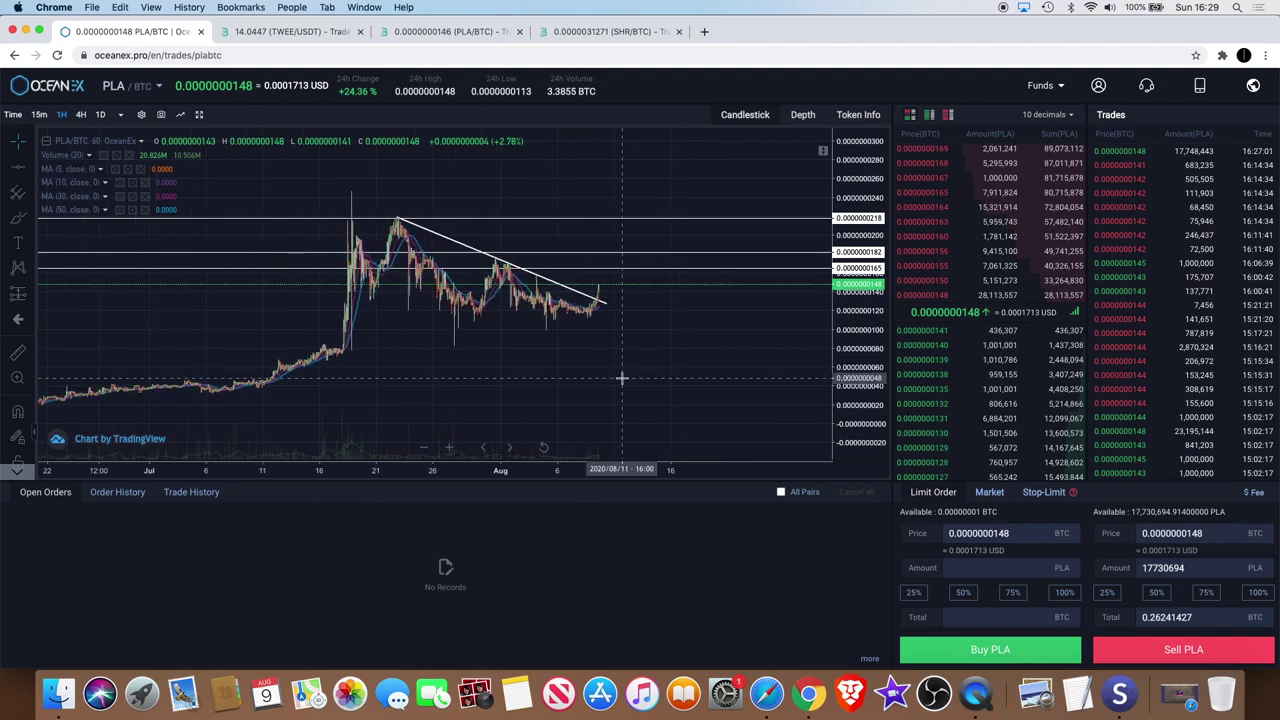
scroll(620, 378, up, 1)
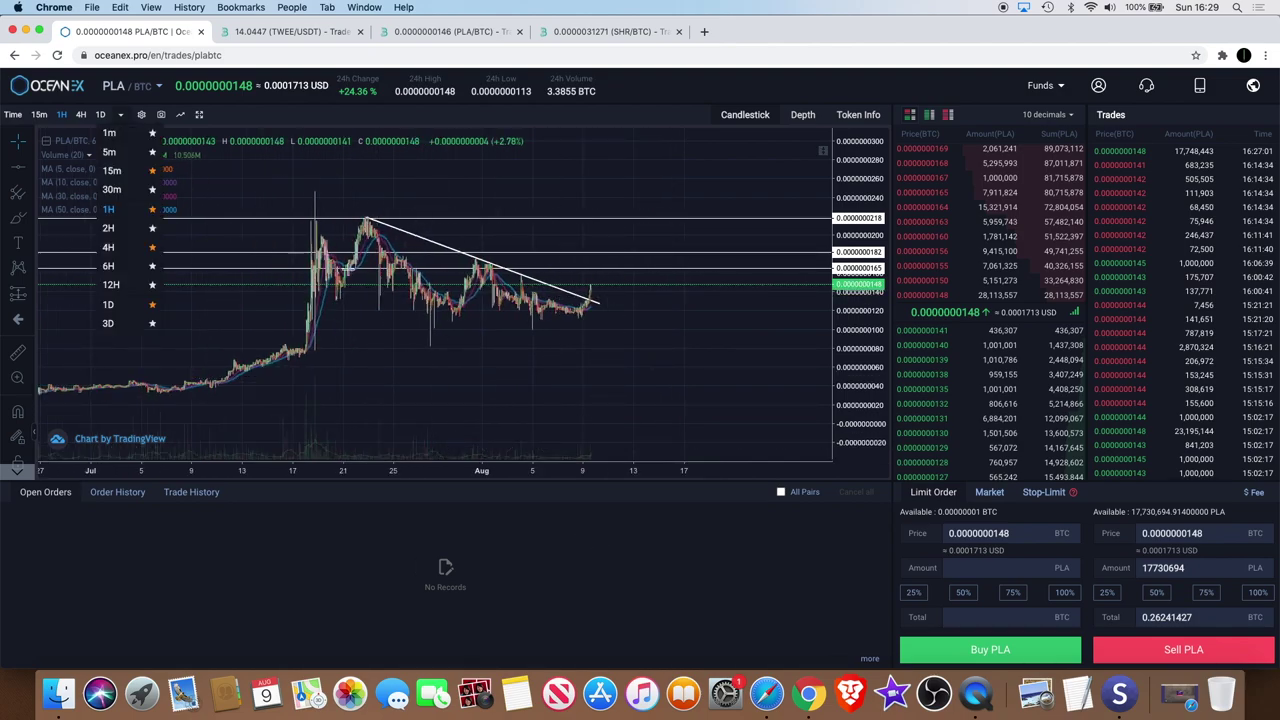
scroll(615, 291, up, 4)
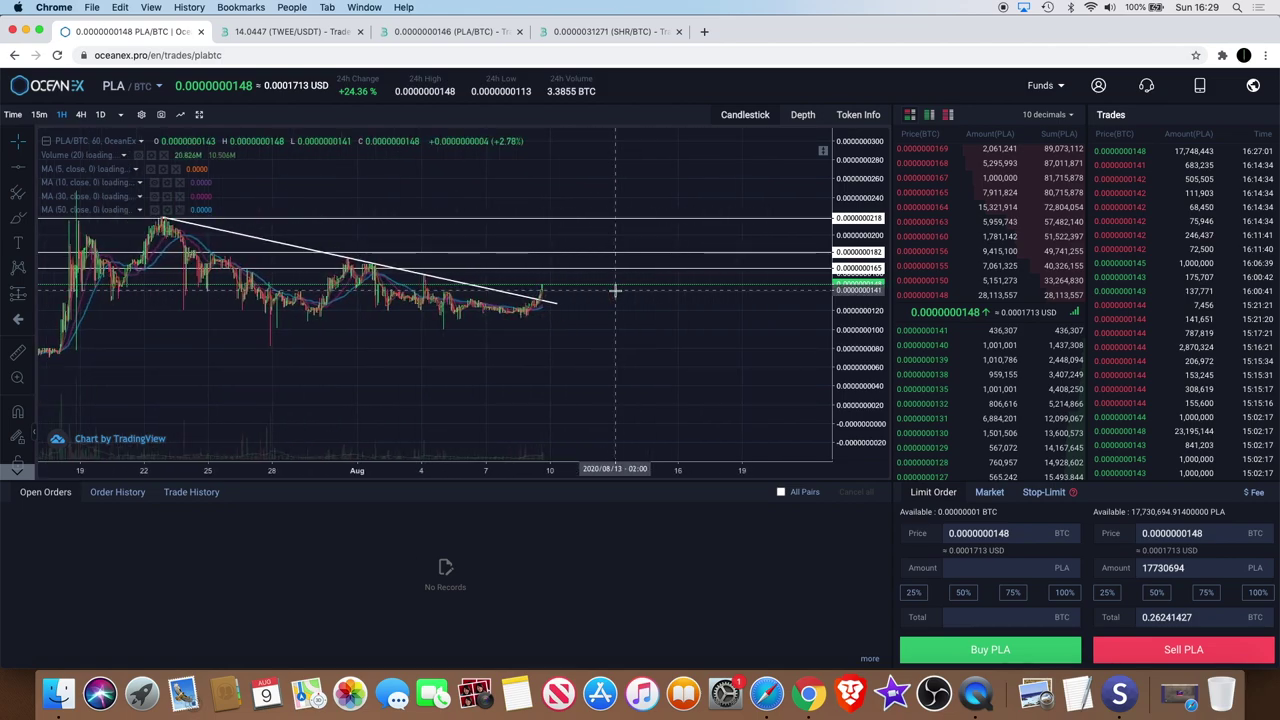
scroll(617, 291, down, 3)
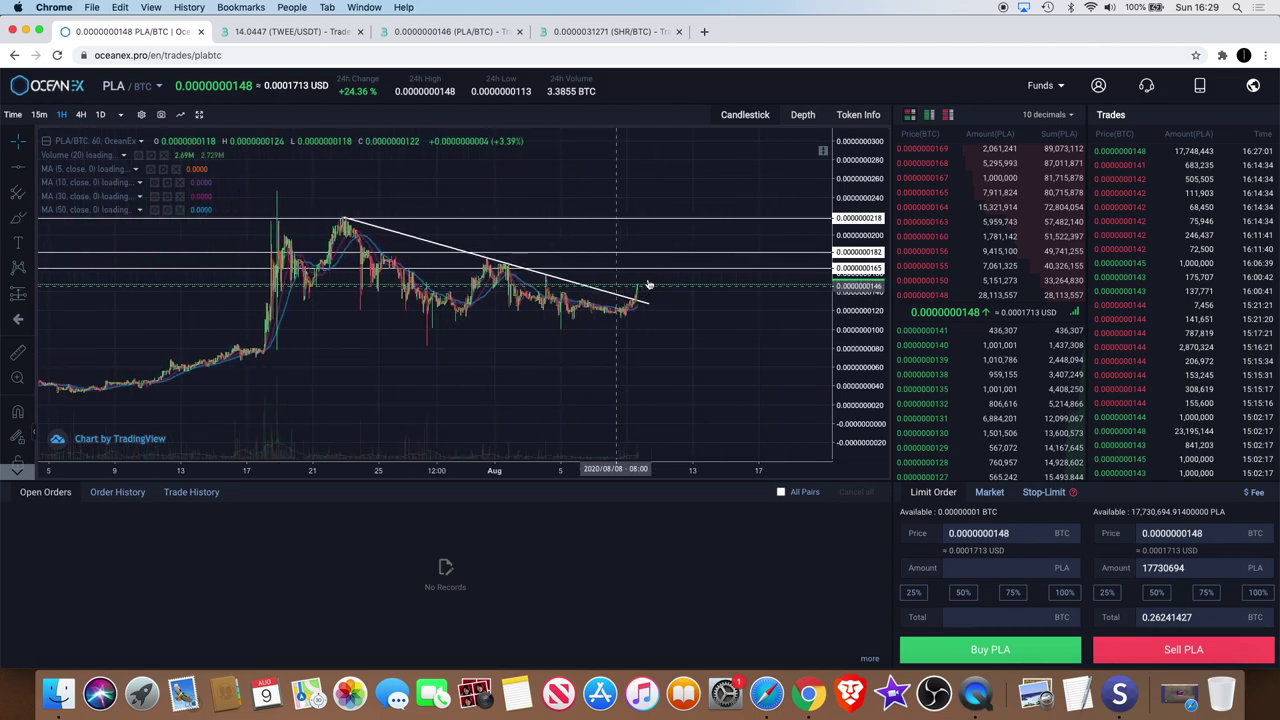
scroll(681, 266, down, 5)
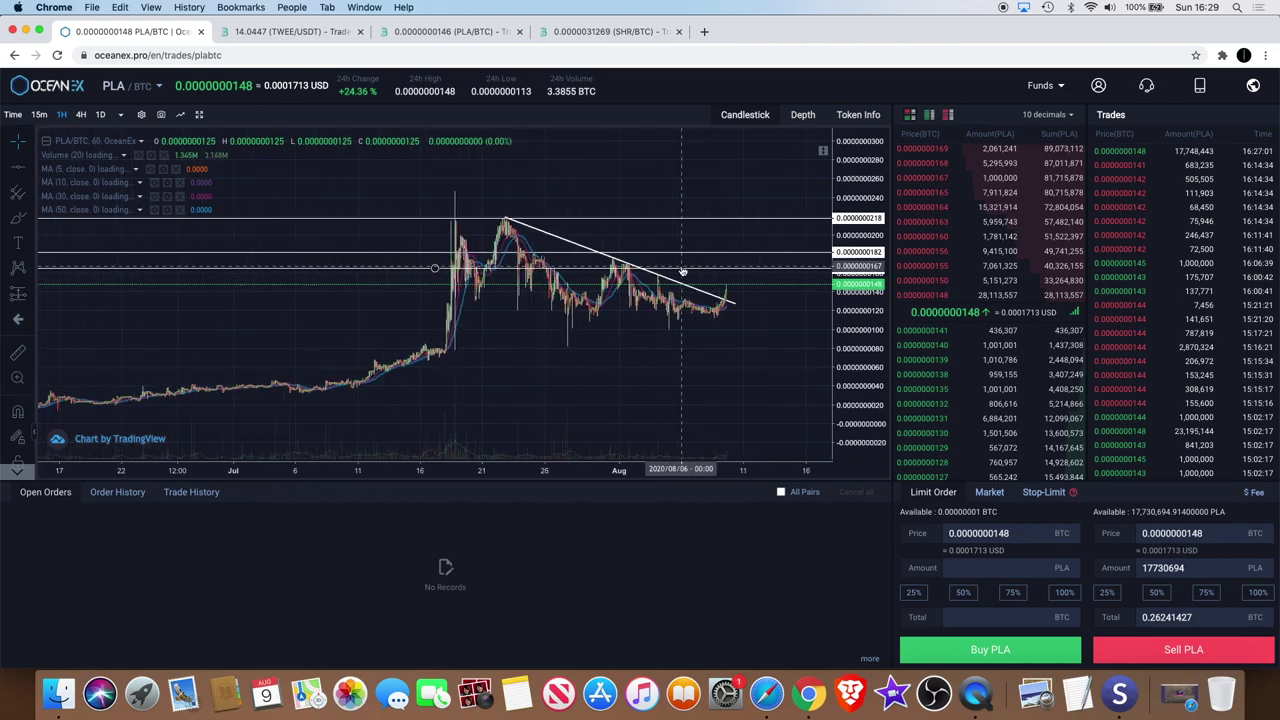
scroll(681, 270, up, 5)
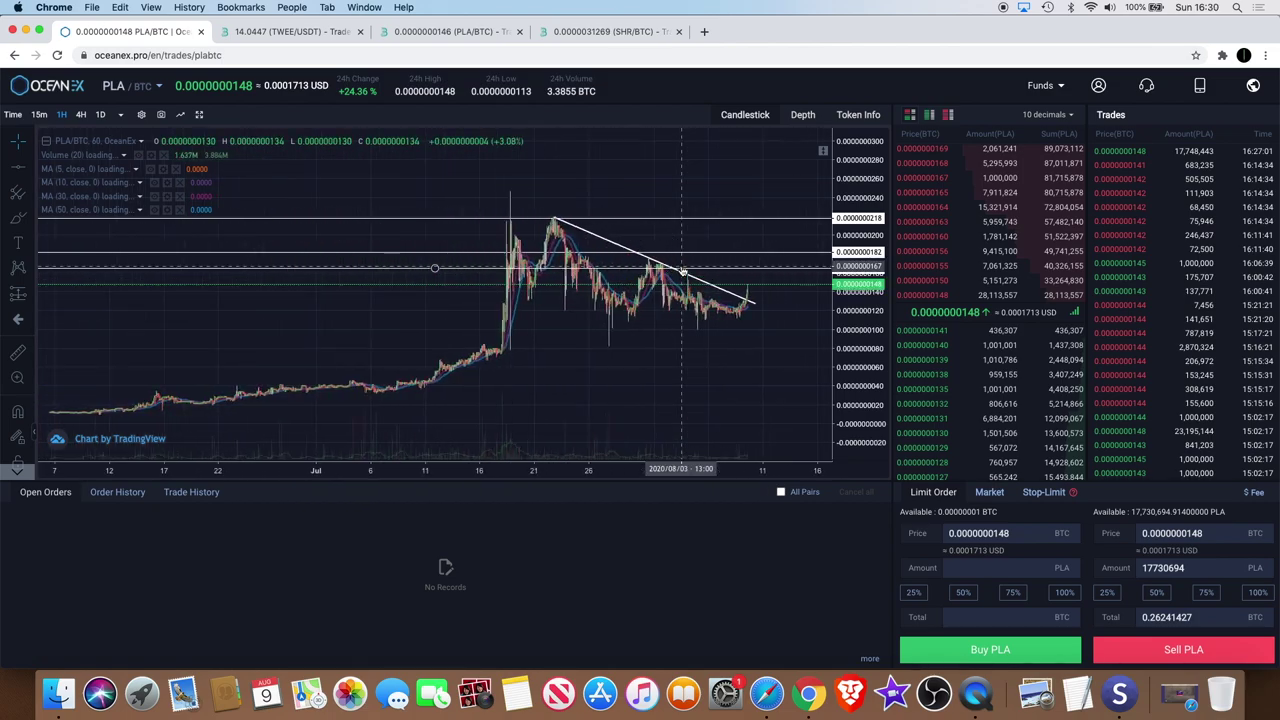
click(450, 30)
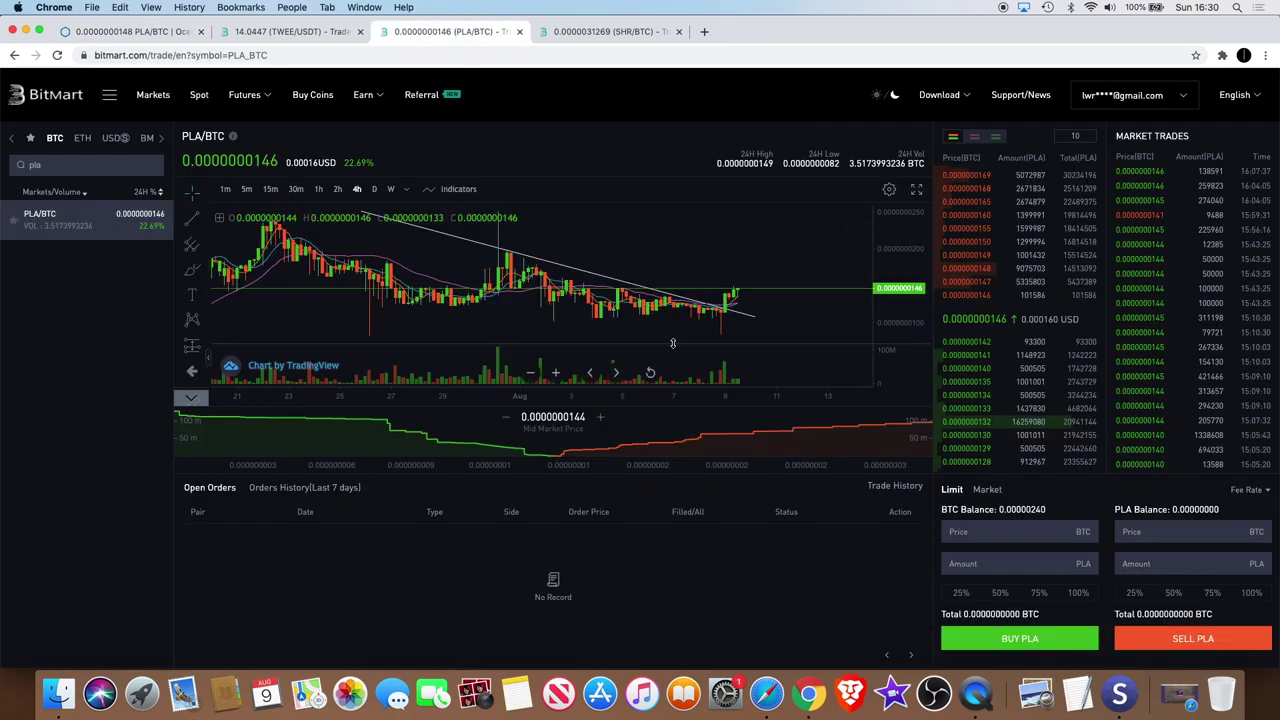
Step: Compare BitMart's and OceanEx's PLA/BTC trendline charts, ending on BitMart's page
scroll(673, 343, down, 4)
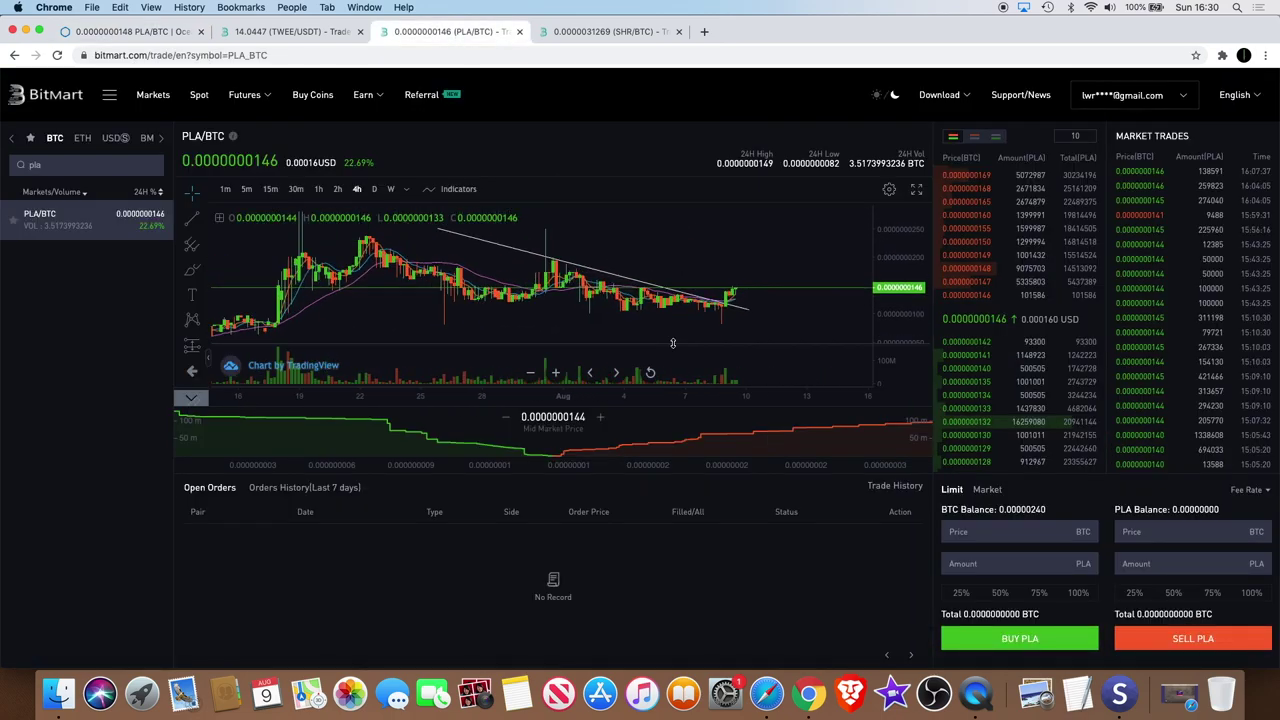
scroll(673, 343, down, 4)
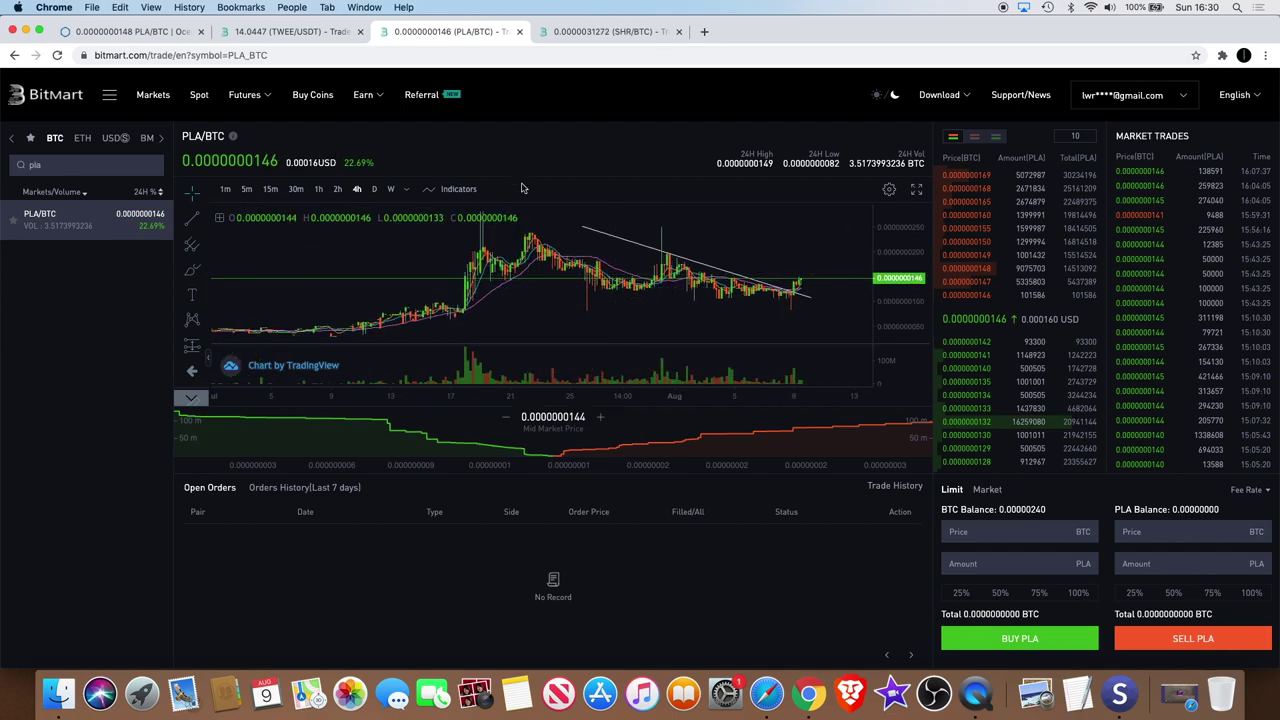
click(130, 31)
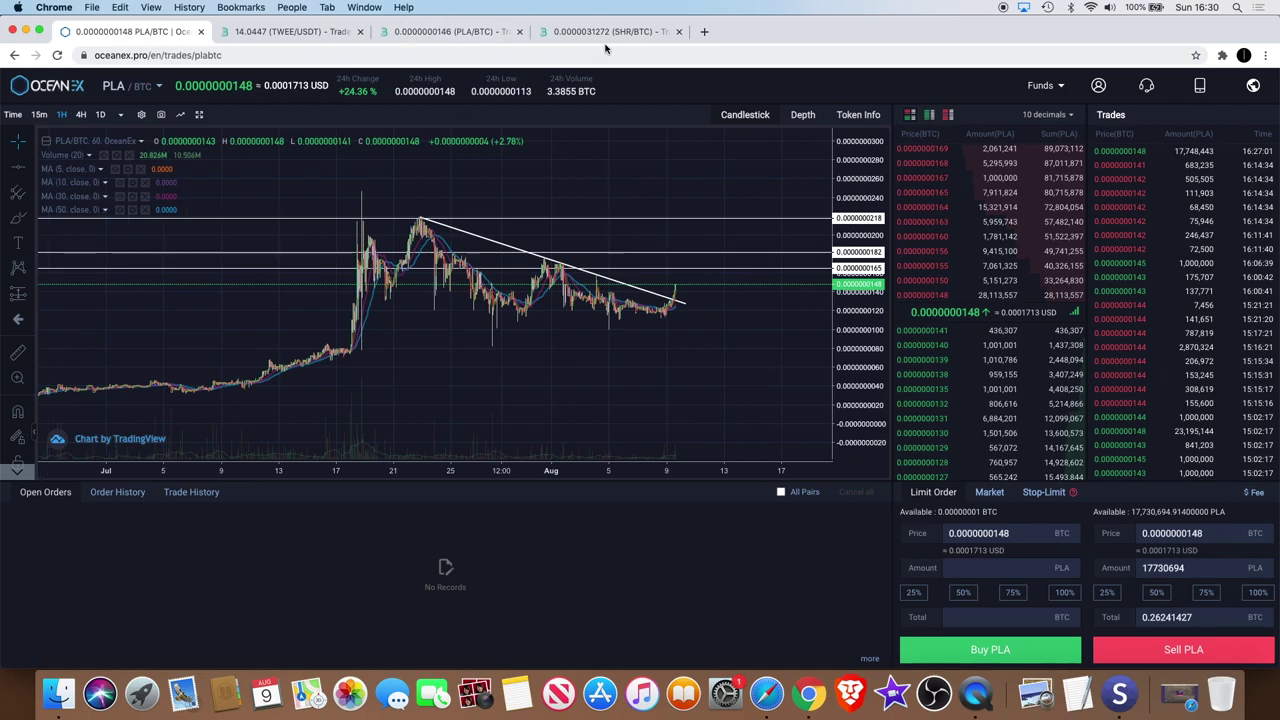
click(492, 34)
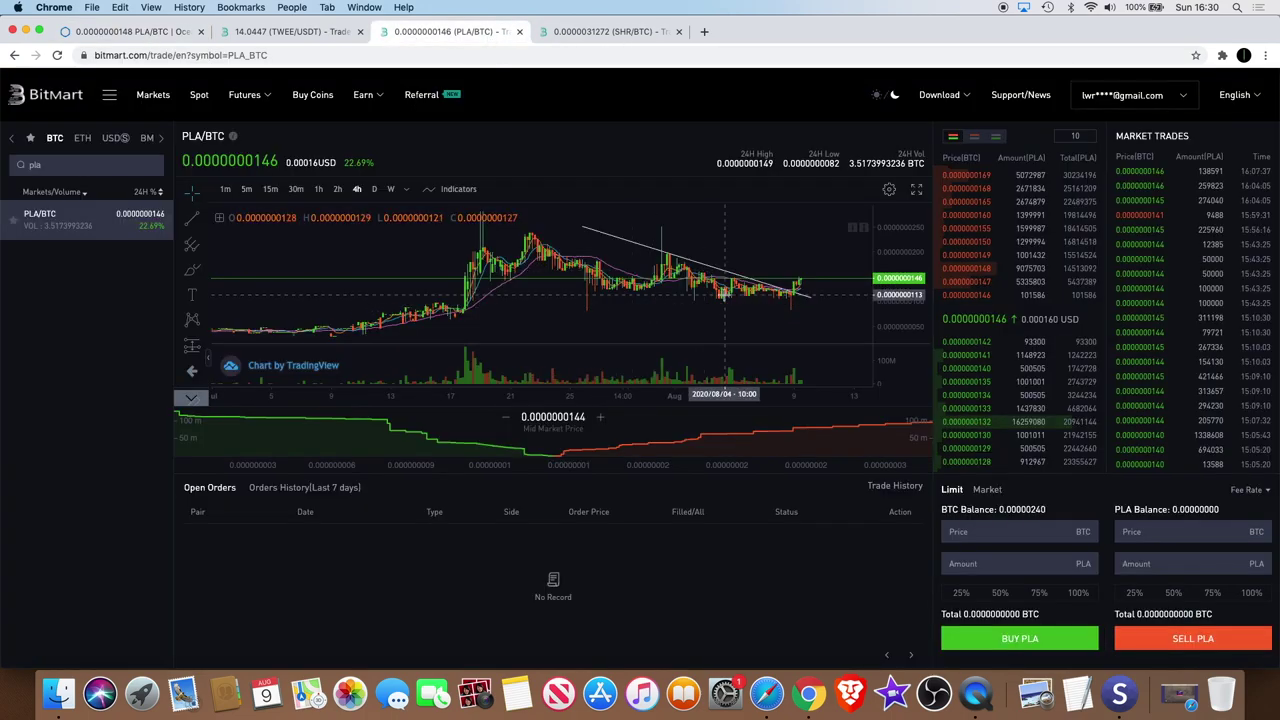
scroll(710, 305, up, 3)
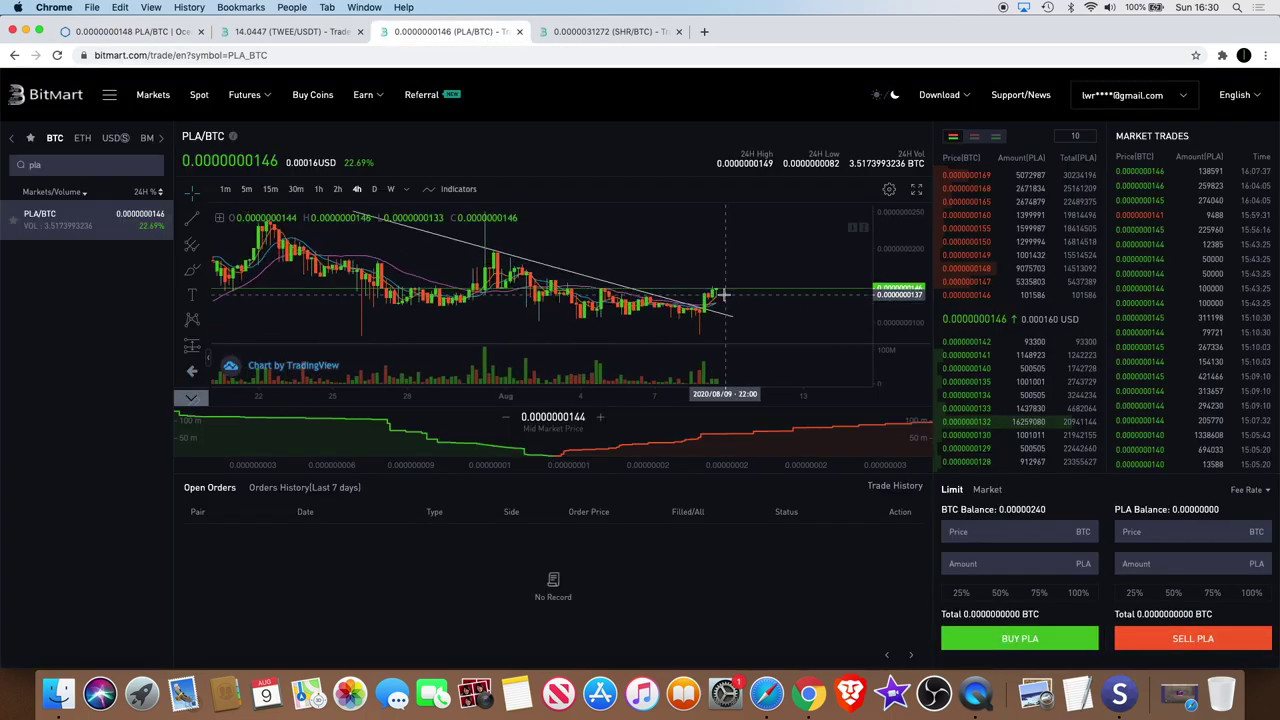
click(129, 36)
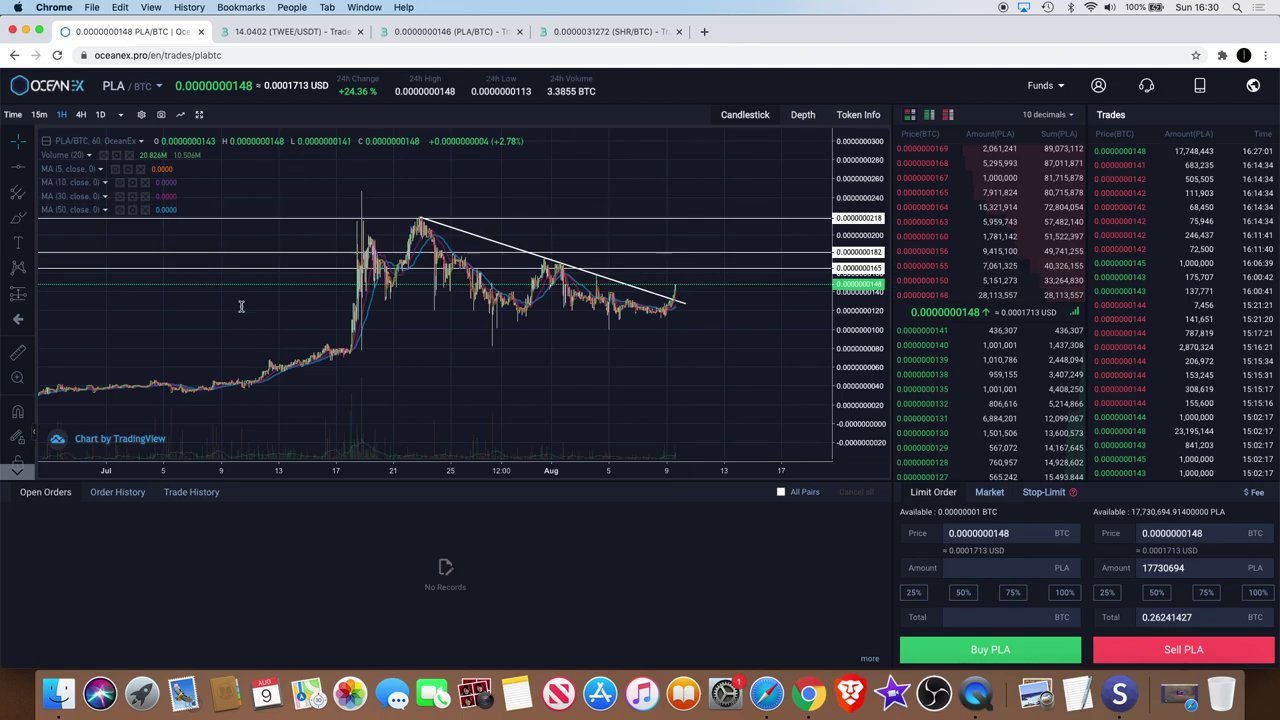
click(450, 31)
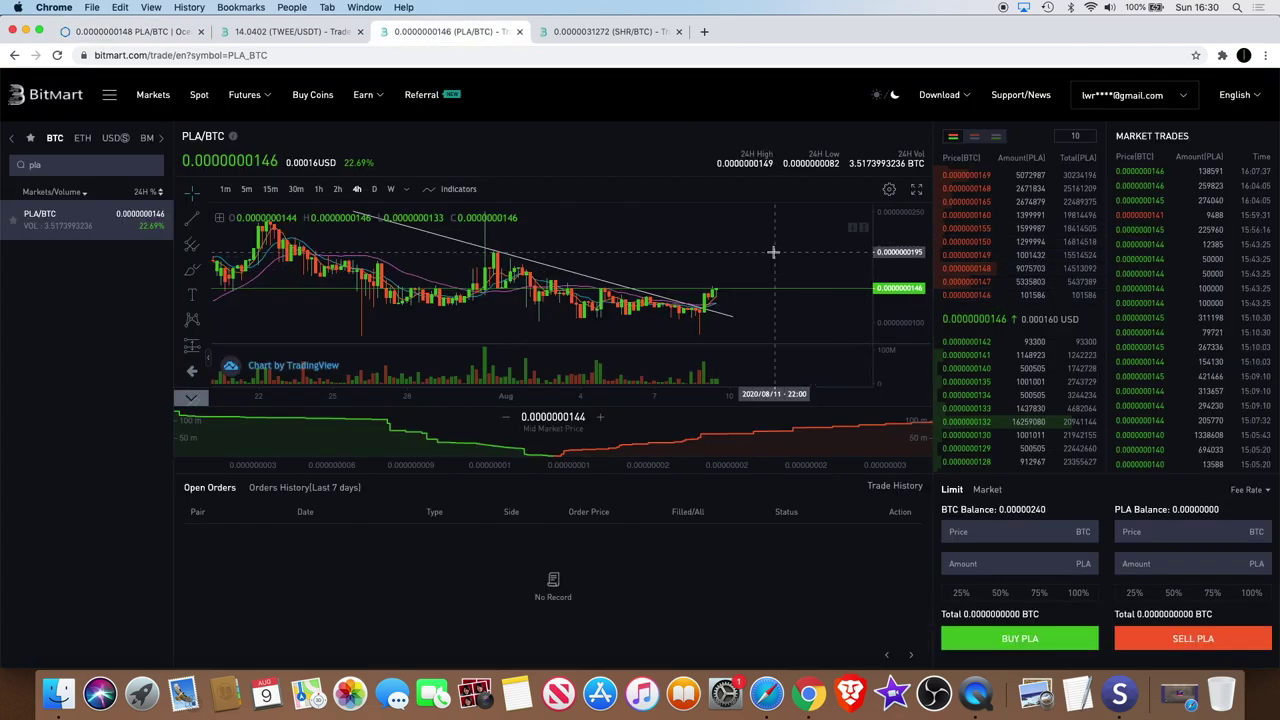
Step: Move BitMart's trendline to run from the 19 July peak to about 11 August
scroll(773, 254, down, 3)
scroll(773, 252, down, 5)
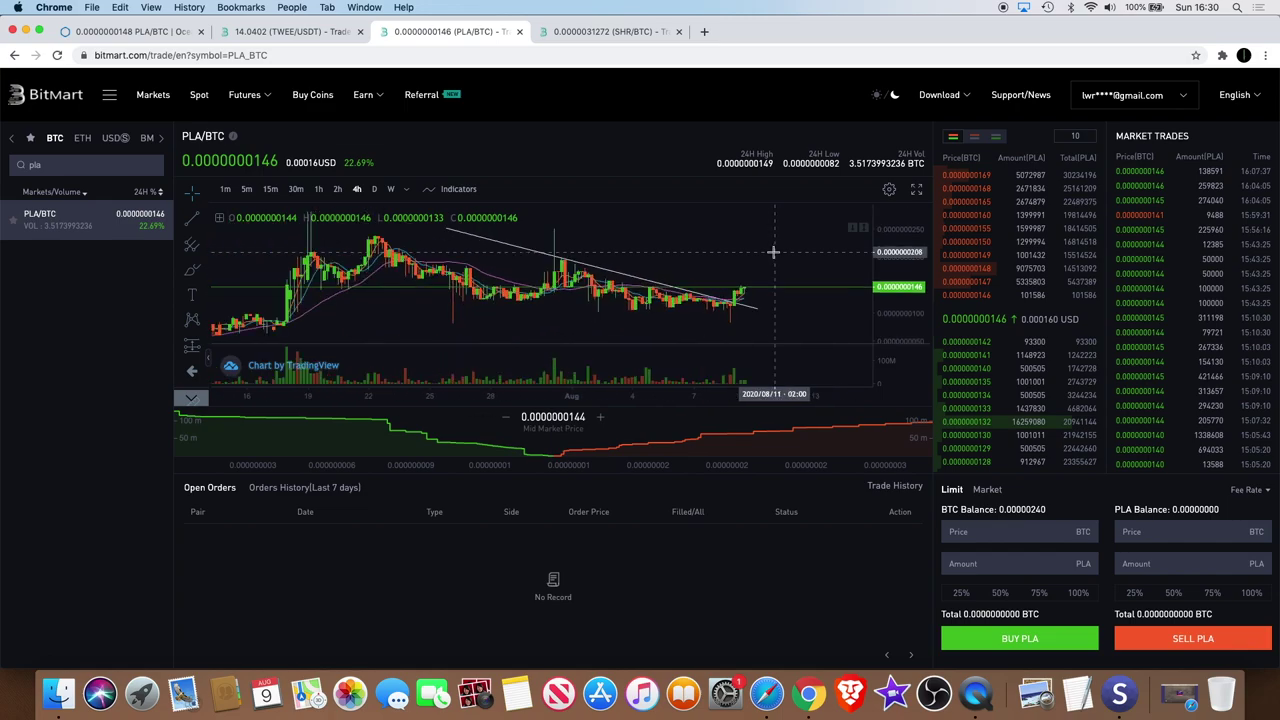
scroll(773, 252, up, 3)
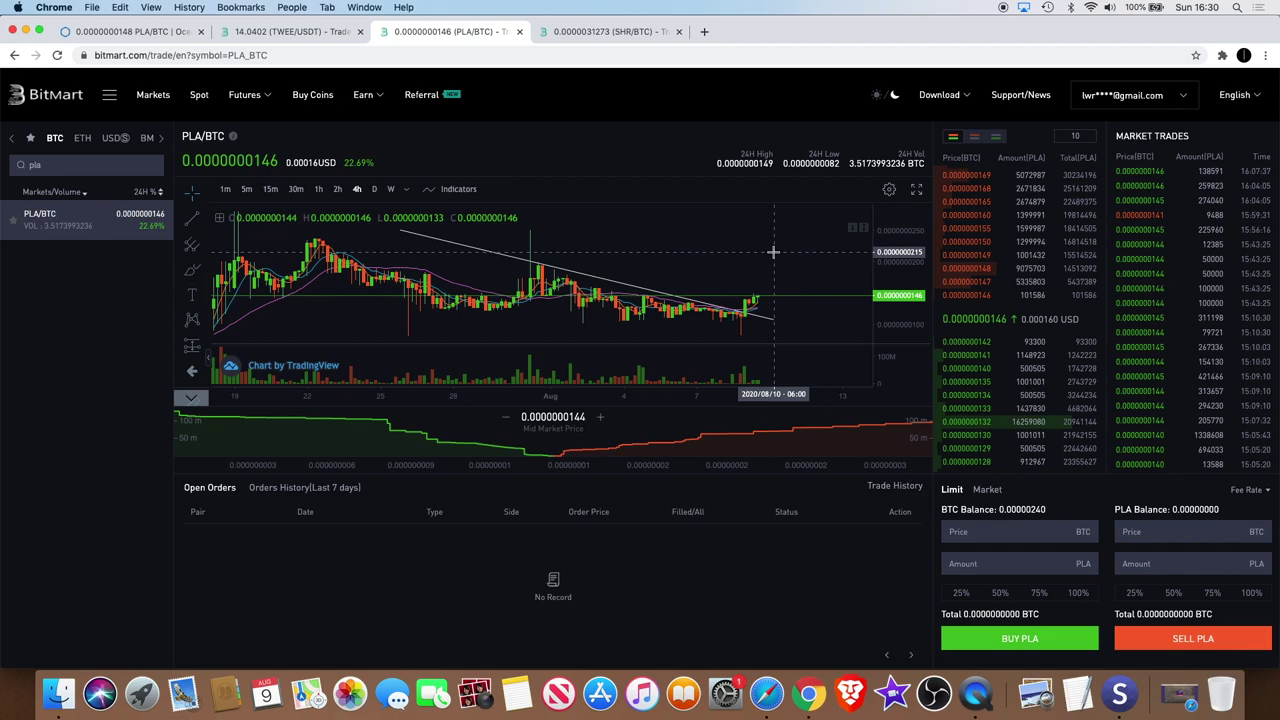
scroll(773, 252, down, 5)
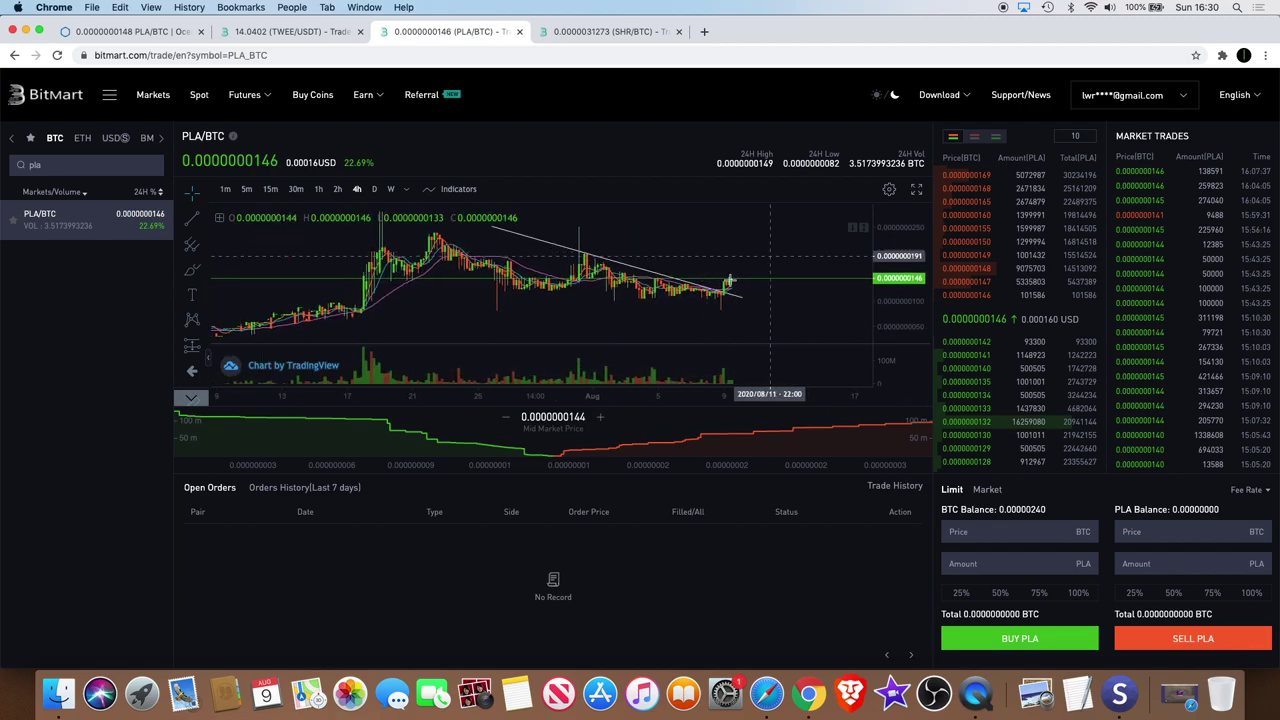
scroll(728, 321, down, 5)
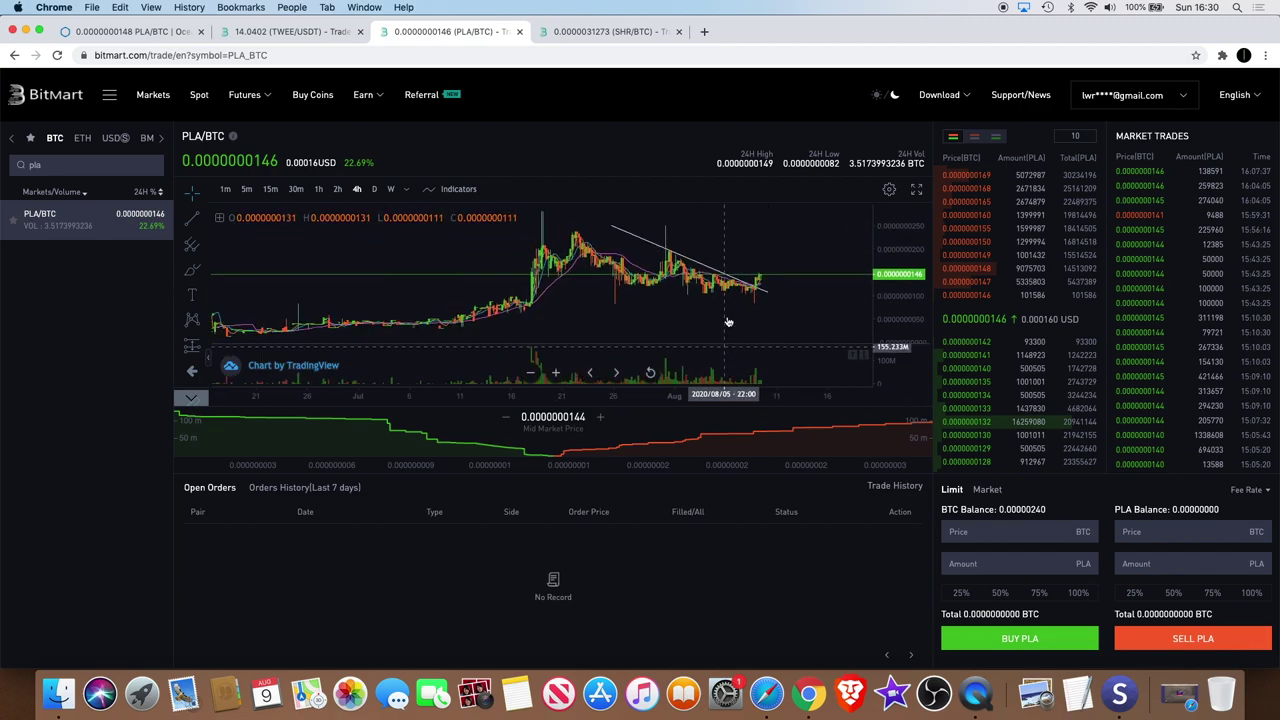
scroll(768, 255, down, 3)
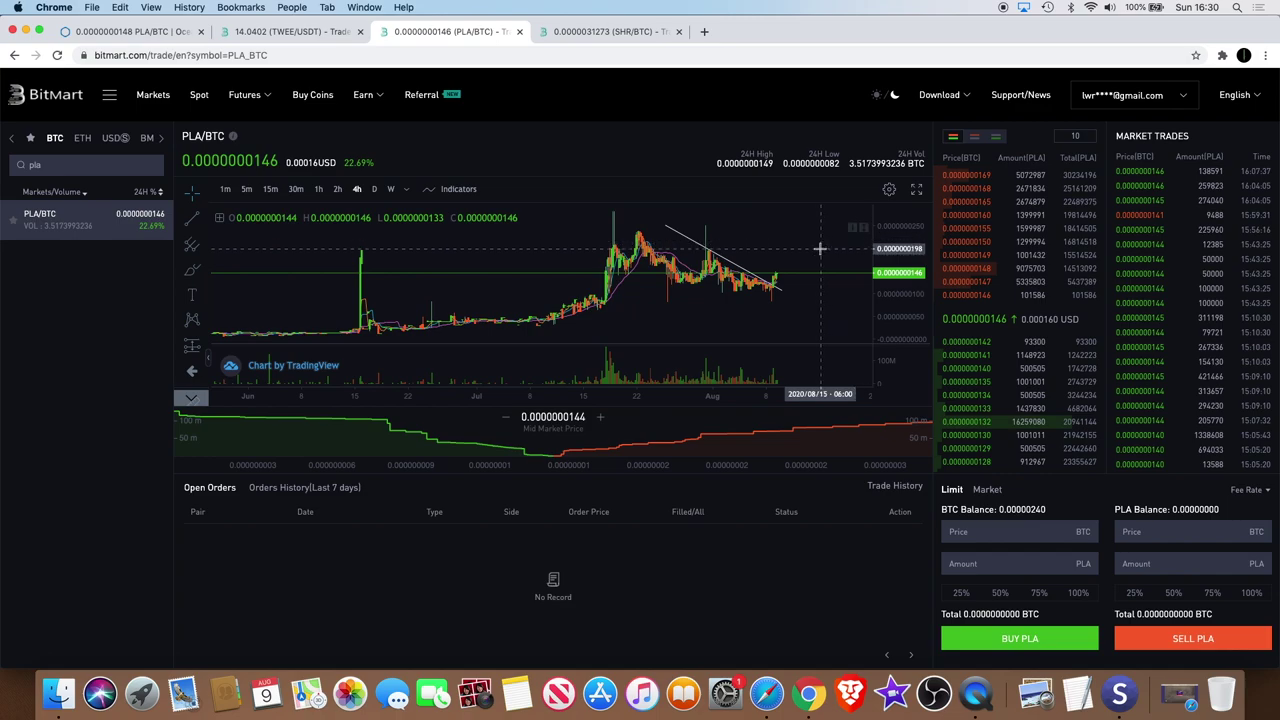
scroll(819, 248, up, 2)
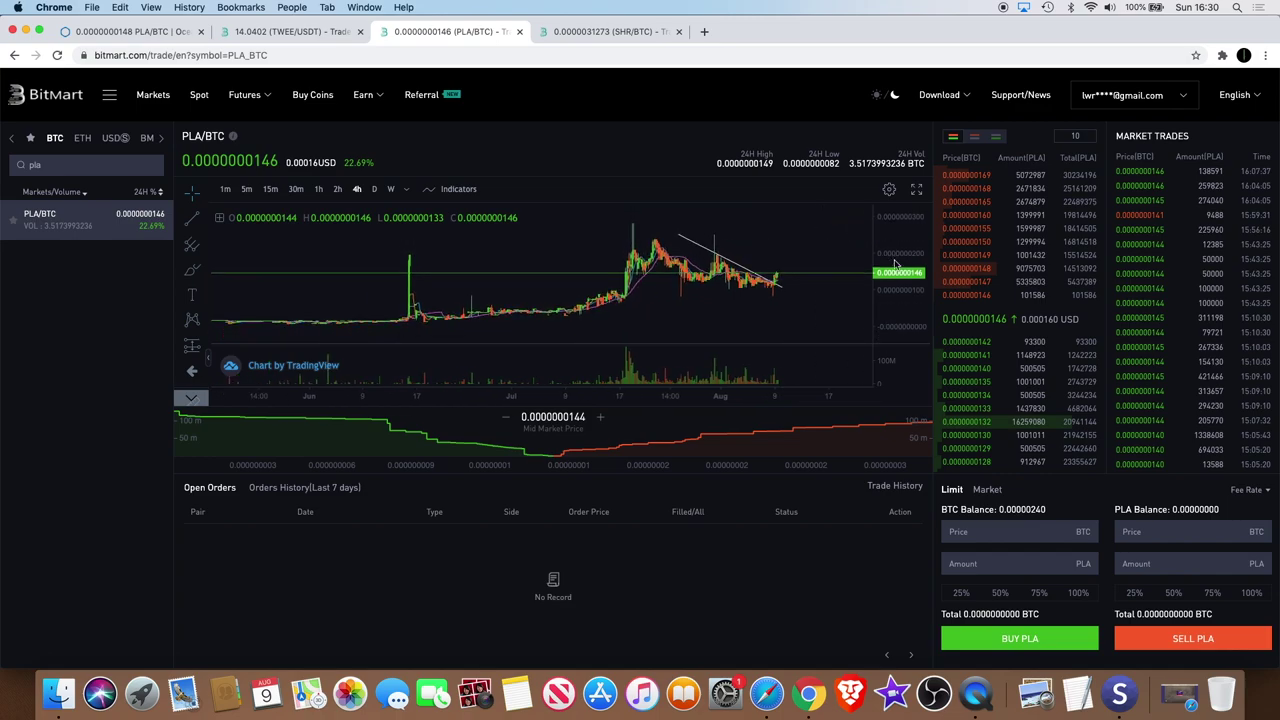
click(647, 232)
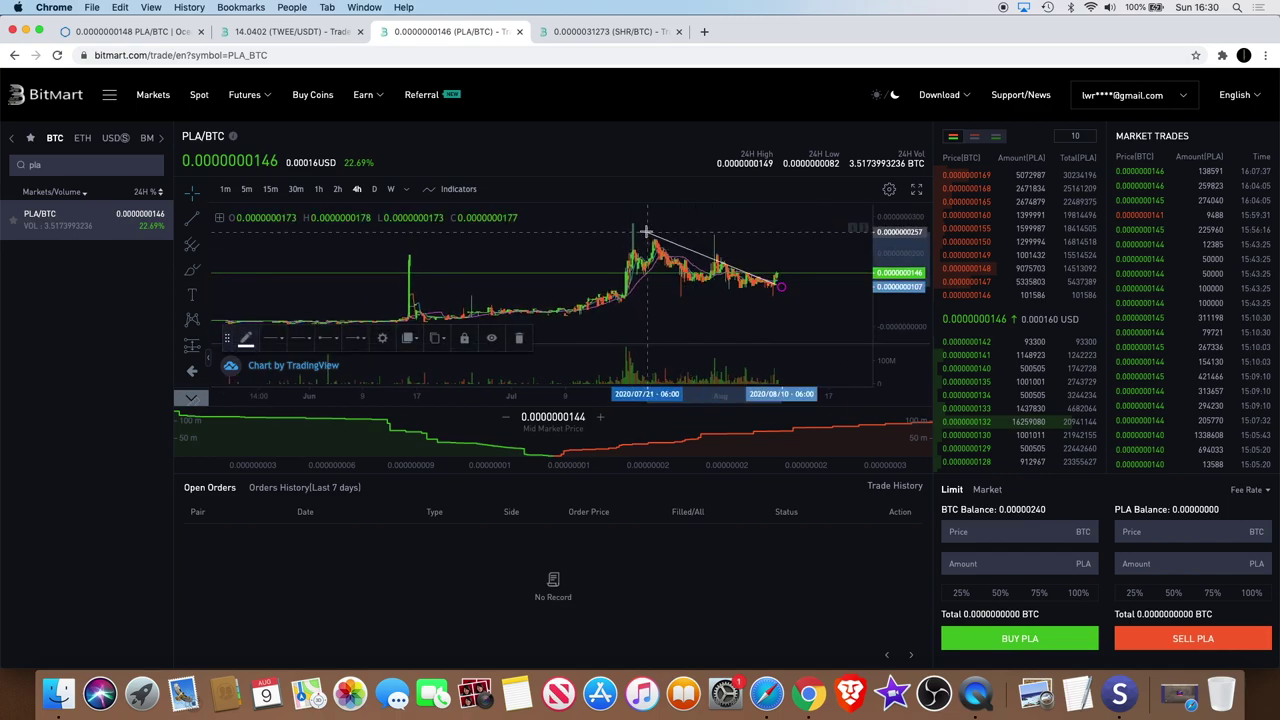
click(771, 277)
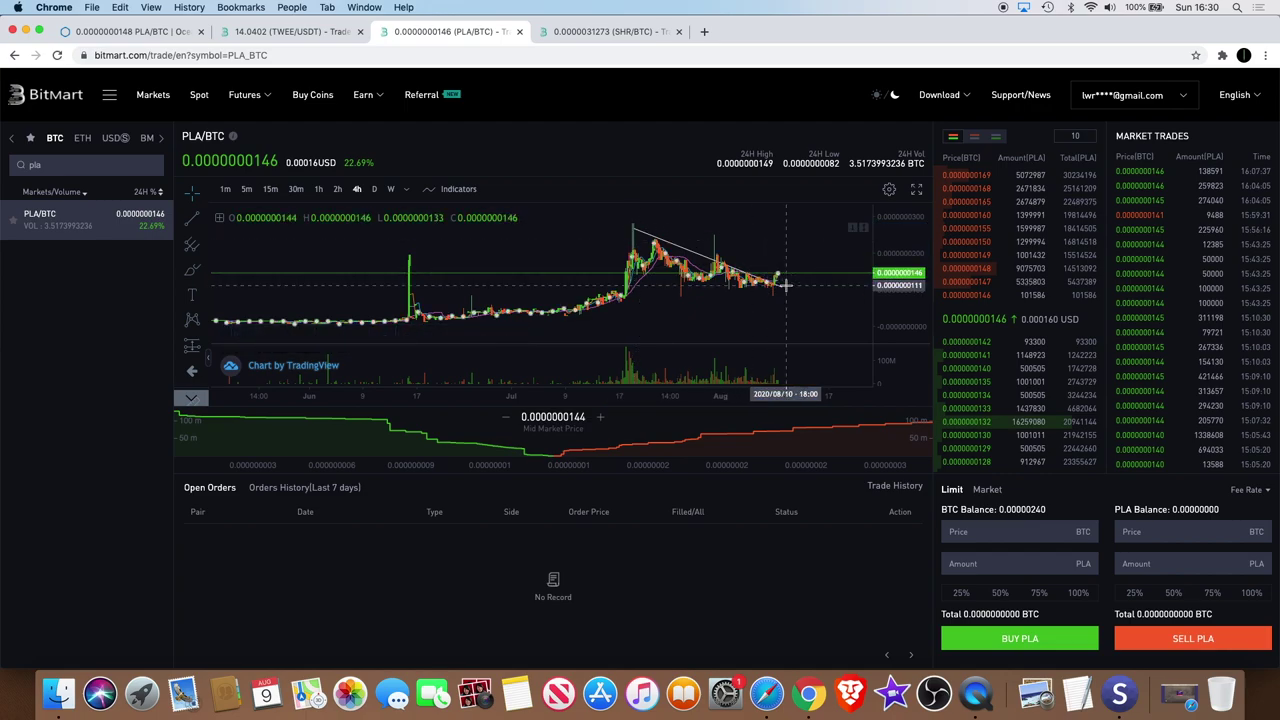
click(781, 288)
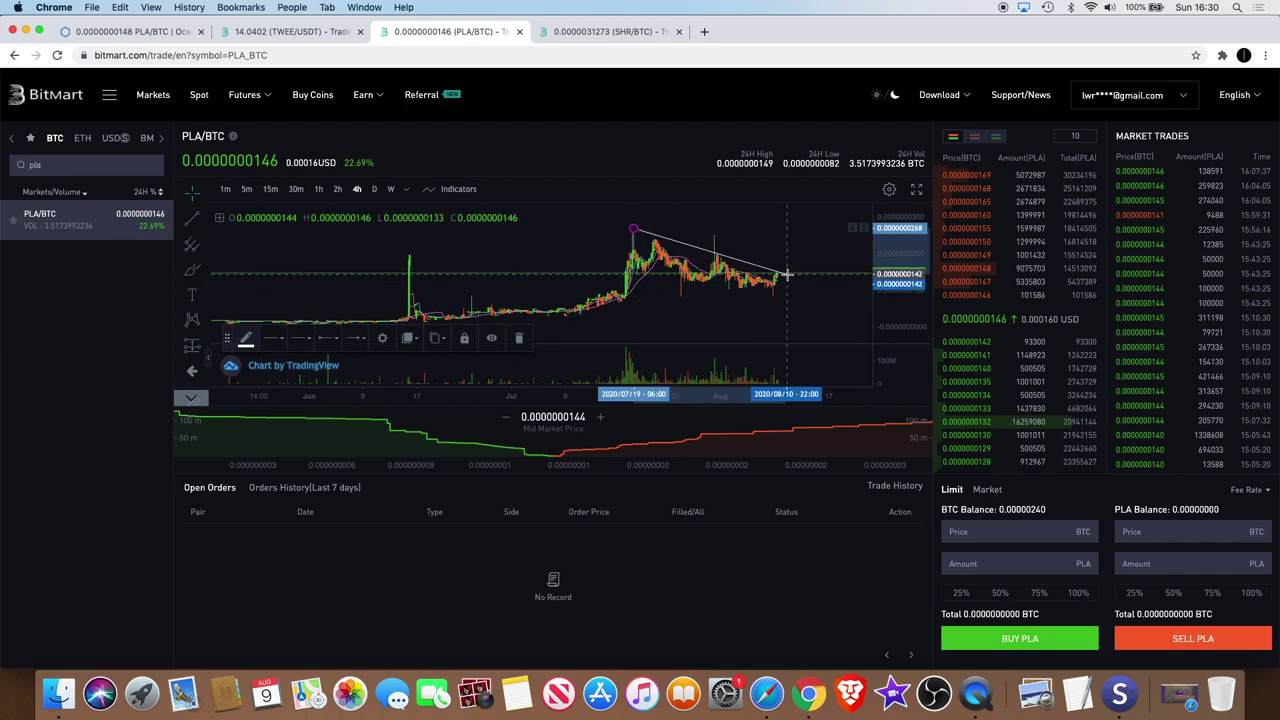
click(789, 275)
Step: Fine-tune the trendline by lowering its right end slightly
scroll(789, 265, up, 4)
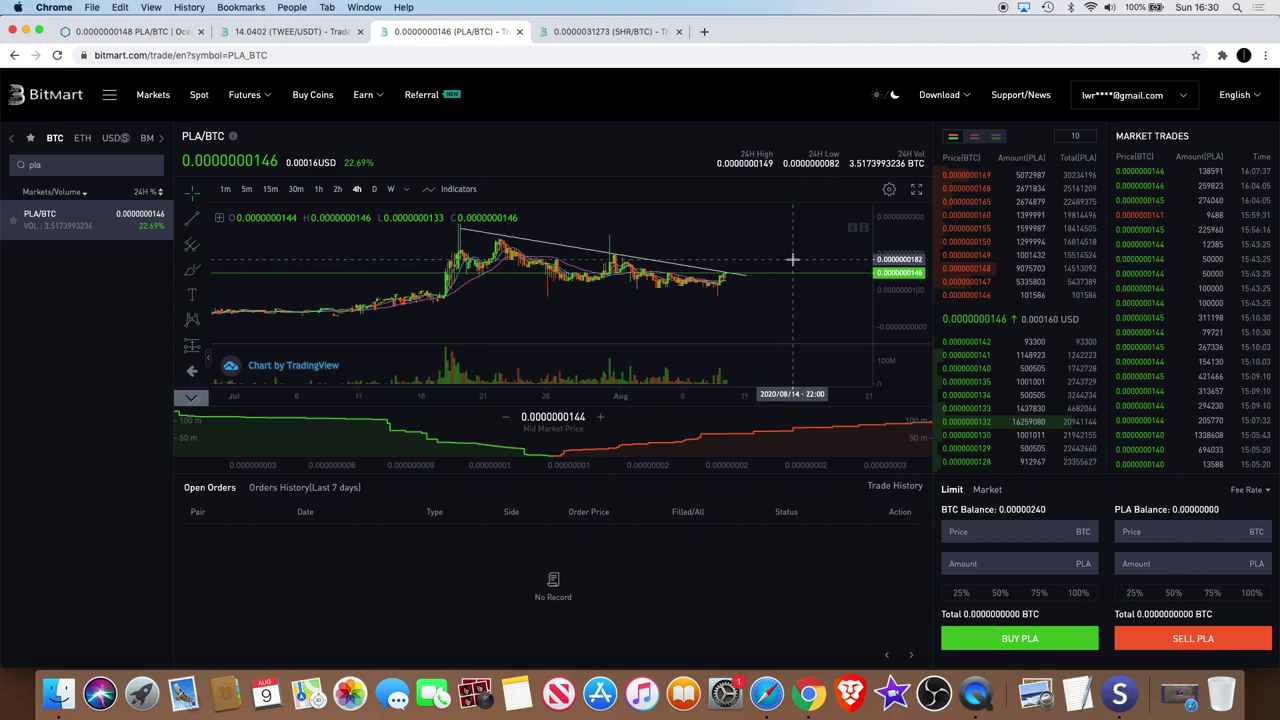
scroll(532, 244, down, 2)
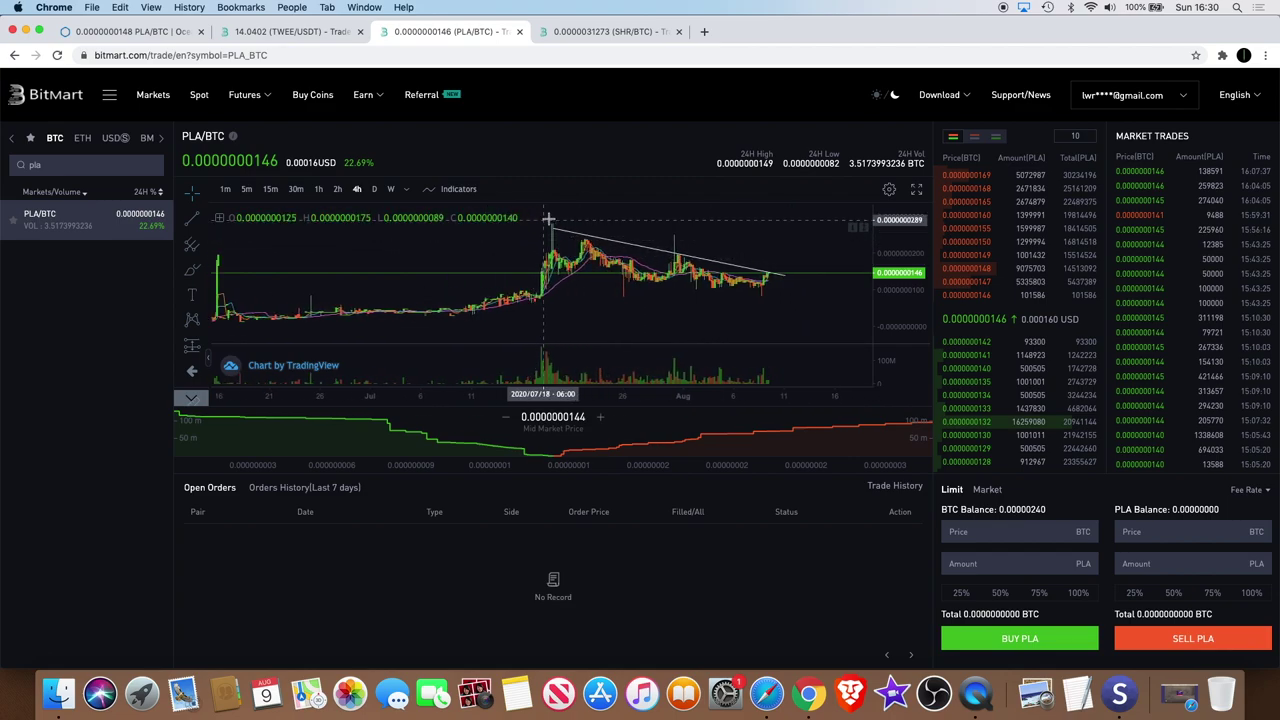
click(551, 230)
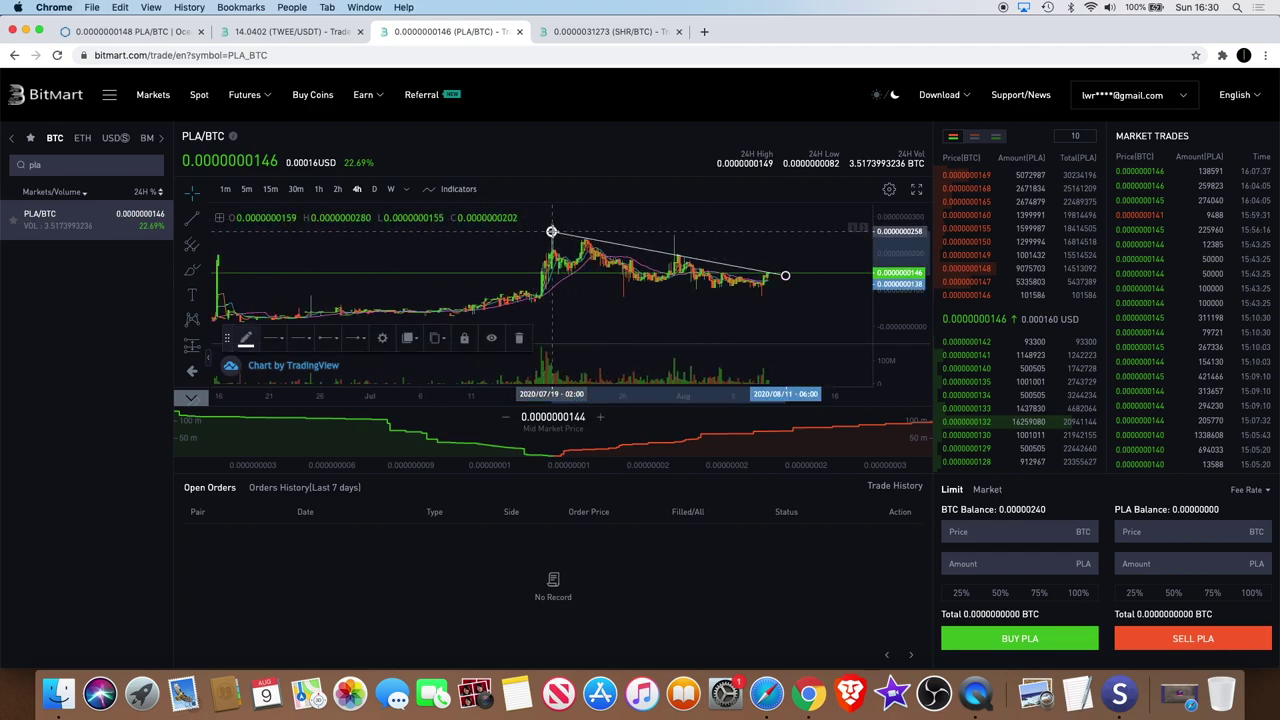
click(691, 246)
scroll(691, 246, up, 3)
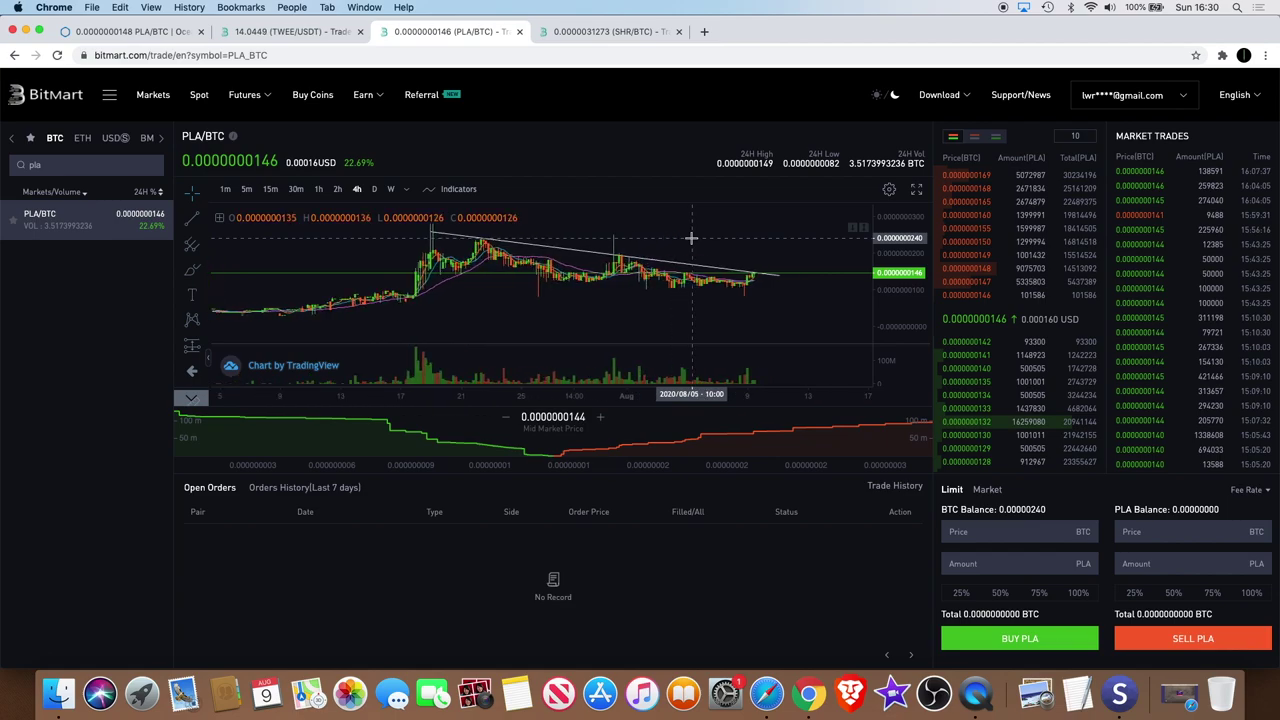
click(742, 273)
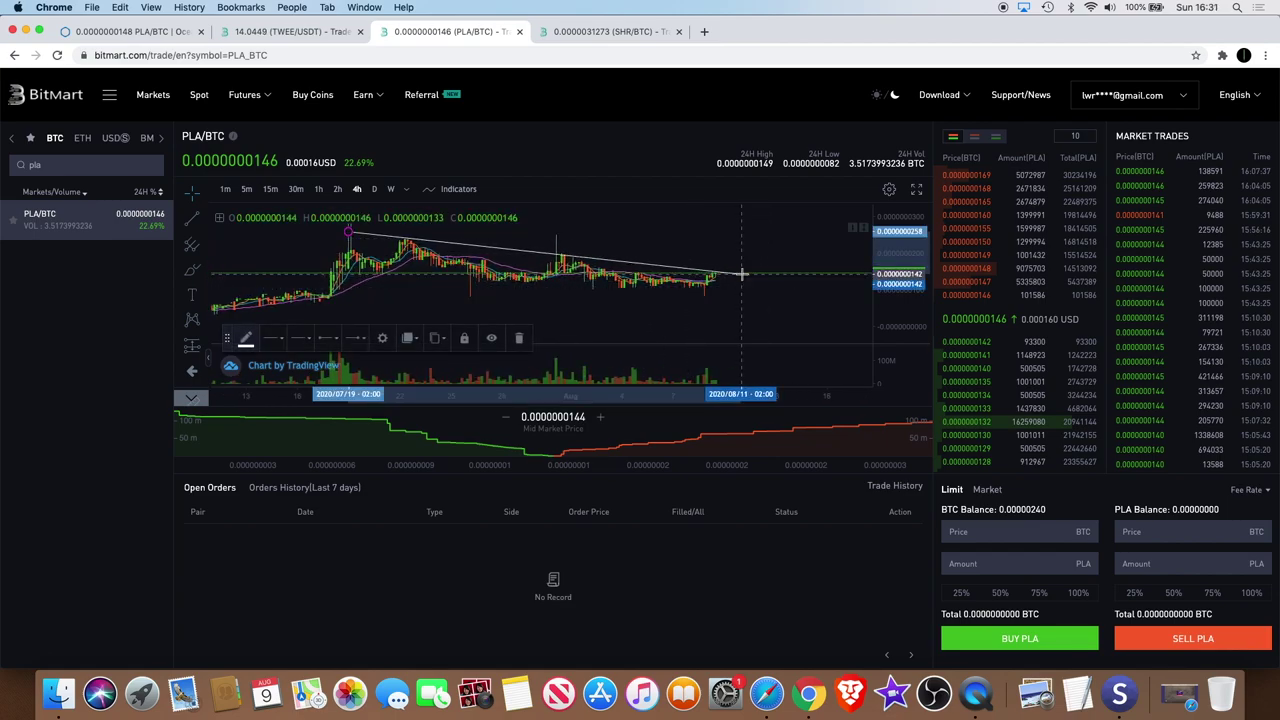
drag(742, 273, 742, 276)
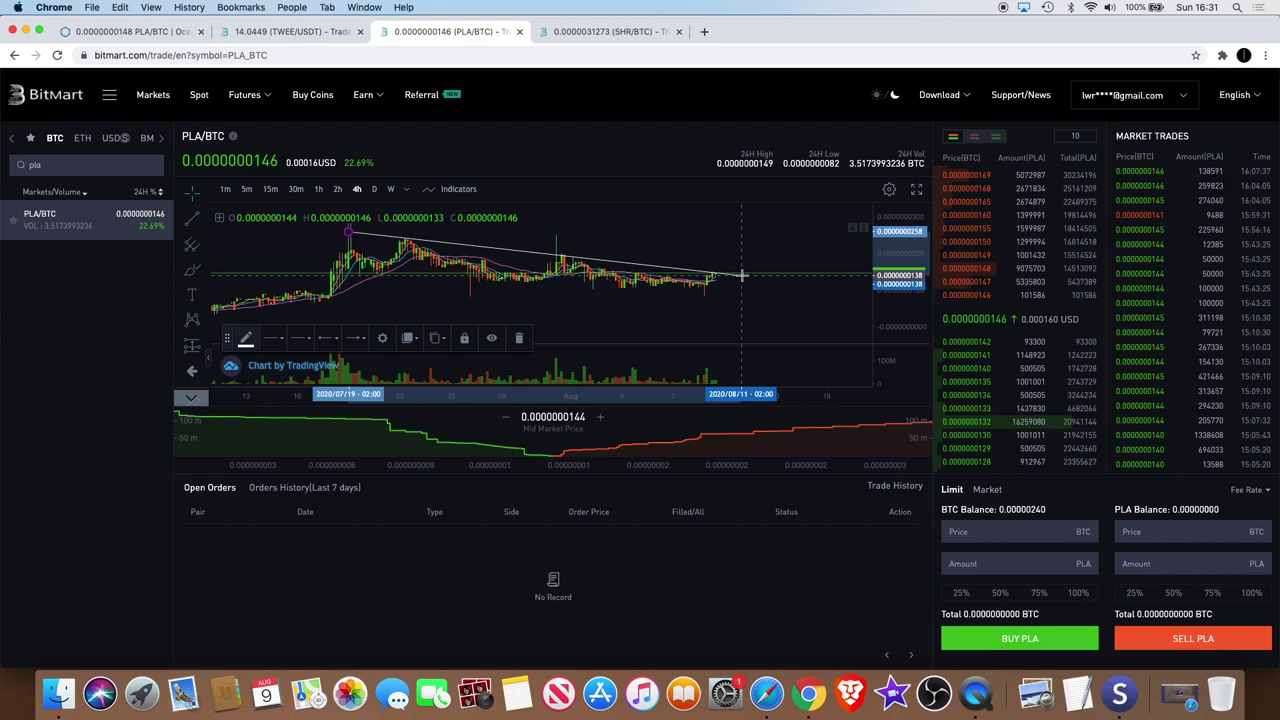
click(748, 268)
Step: Review the adjusted trendline, then return to OceanEx's PLA/BTC page
scroll(840, 280, up, 5)
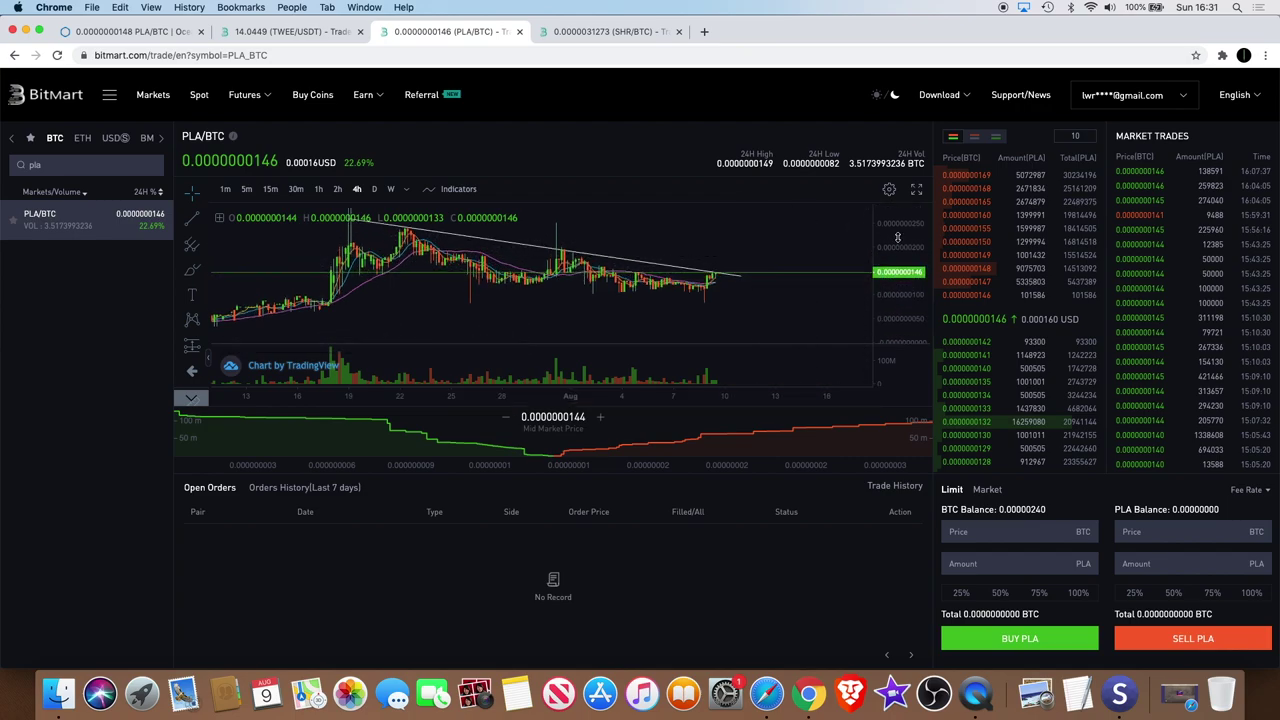
scroll(808, 307, up, 4)
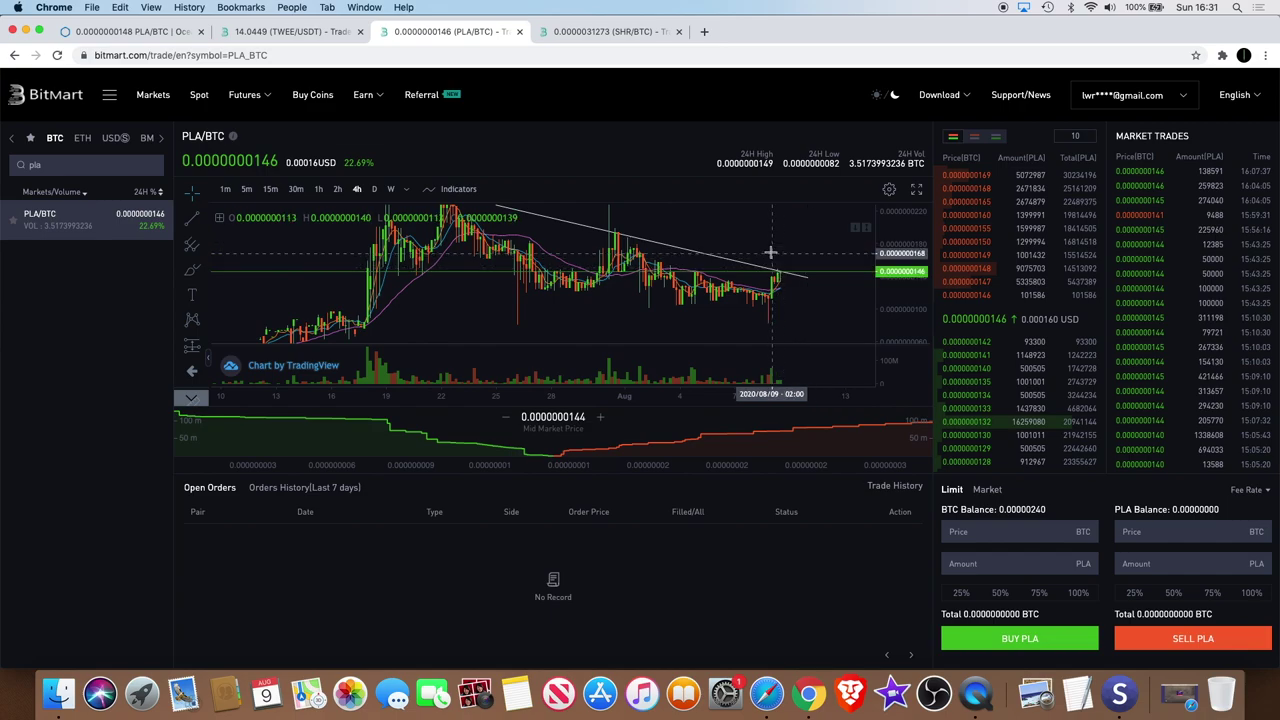
scroll(788, 257, down, 8)
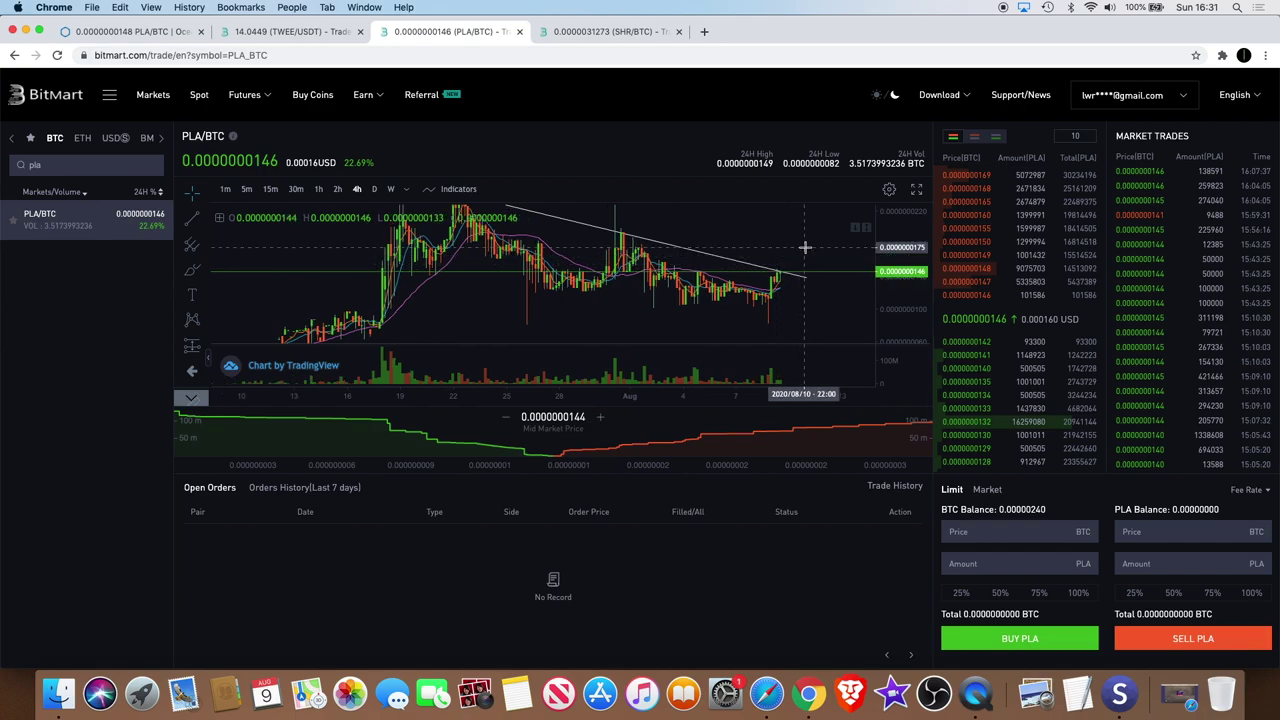
scroll(805, 247, up, 5)
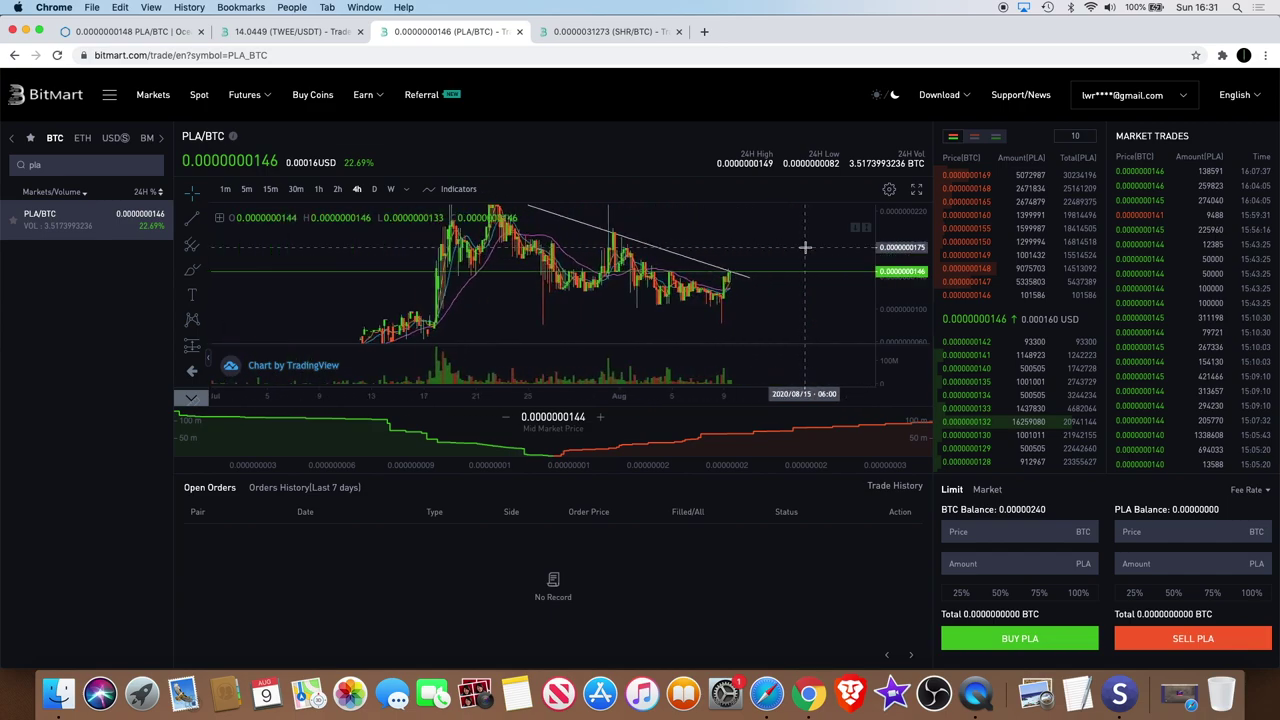
click(130, 32)
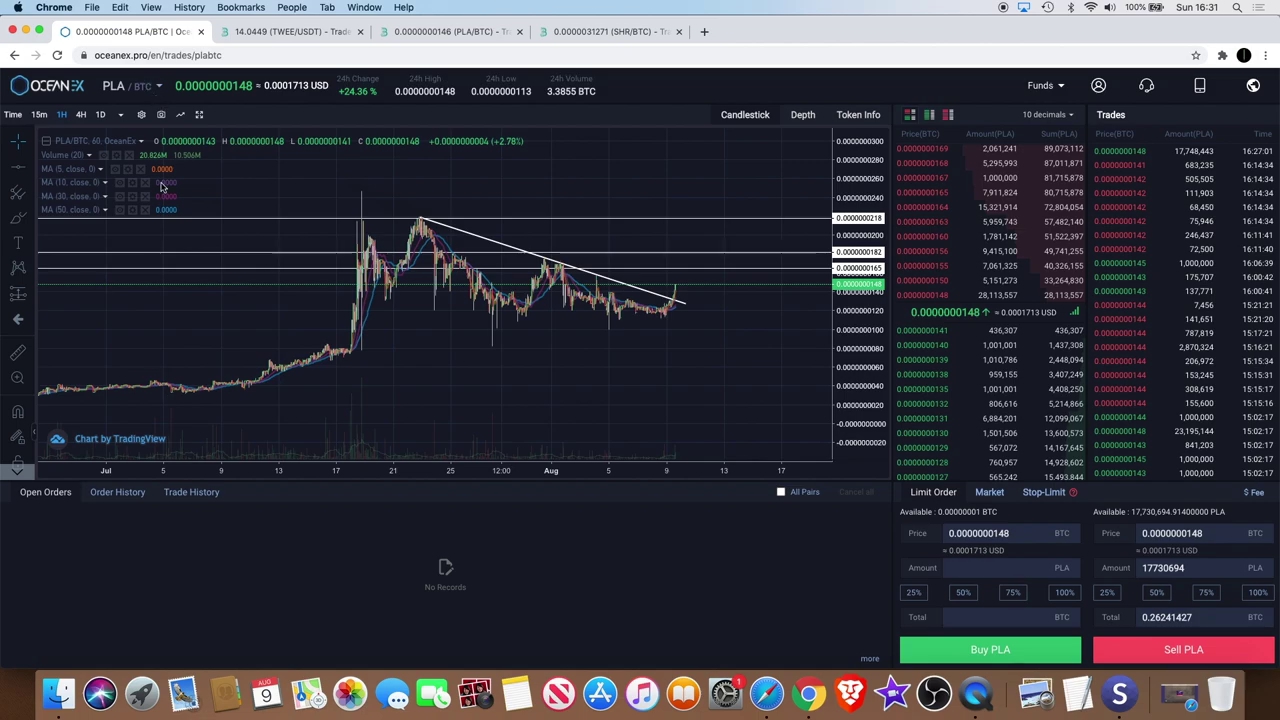
Step: Browse PLA's VET-quoted pairs in the trading pair list, then close it
click(160, 92)
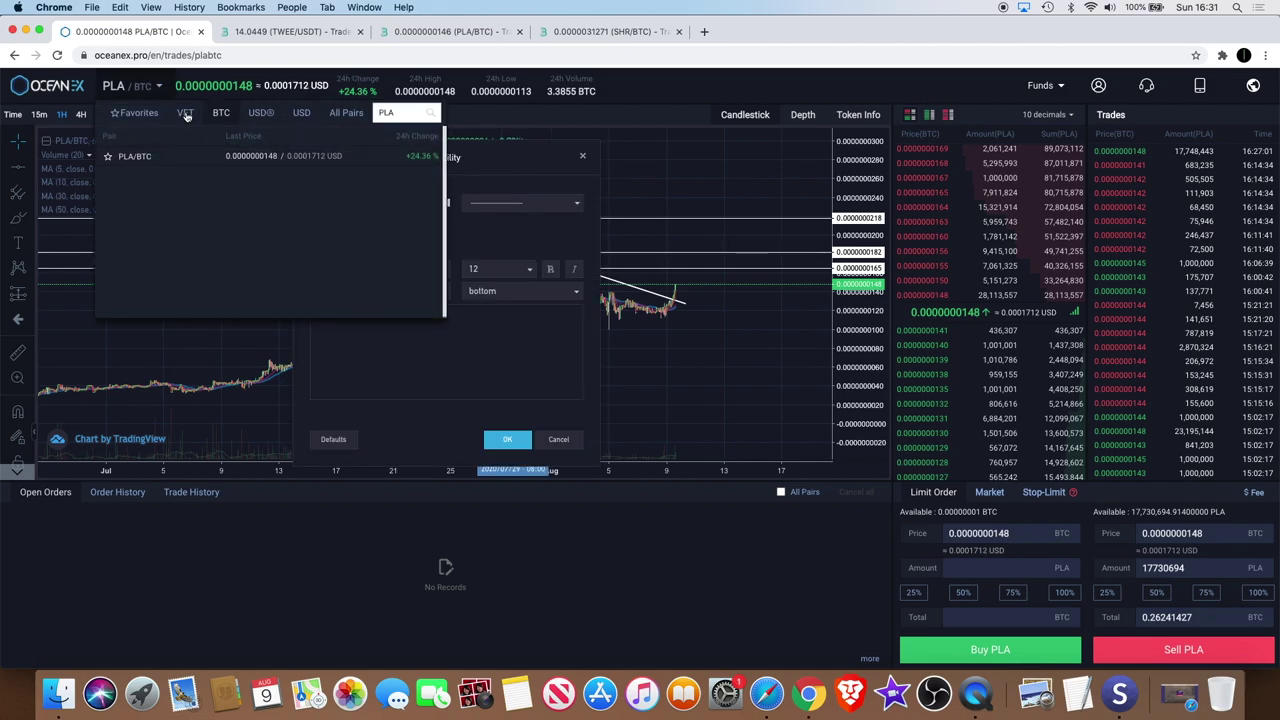
click(185, 114)
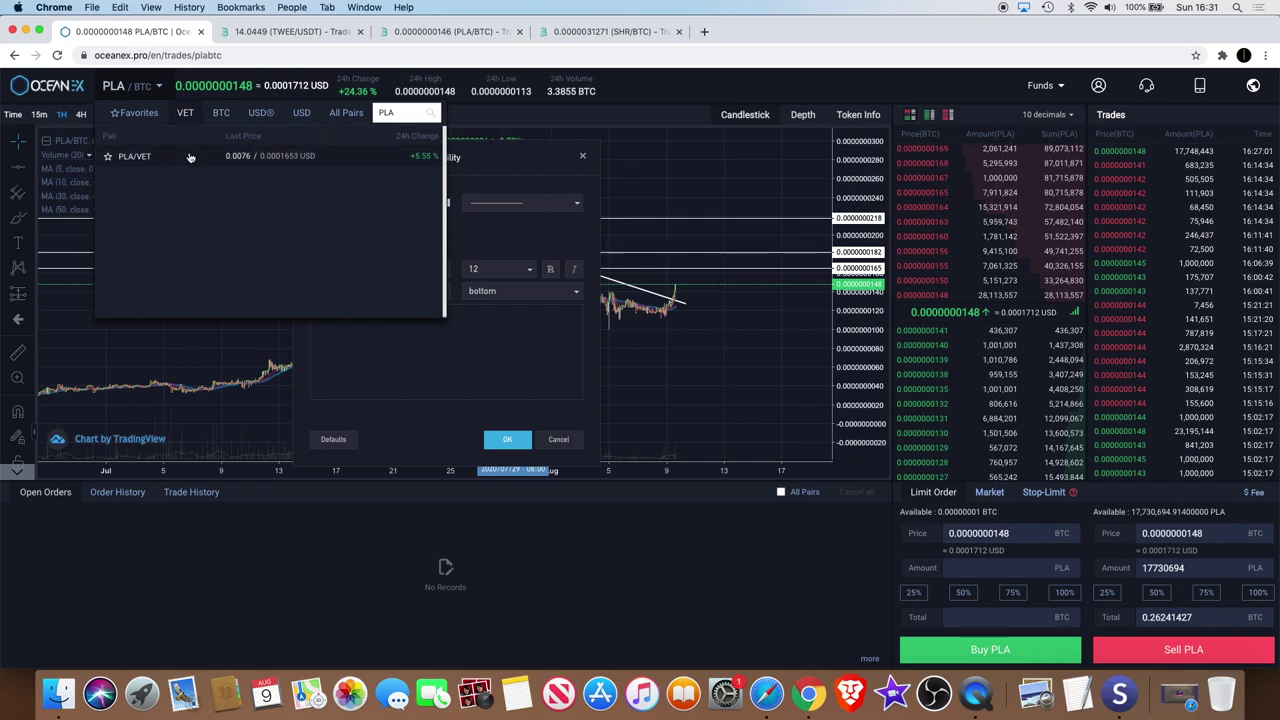
click(188, 159)
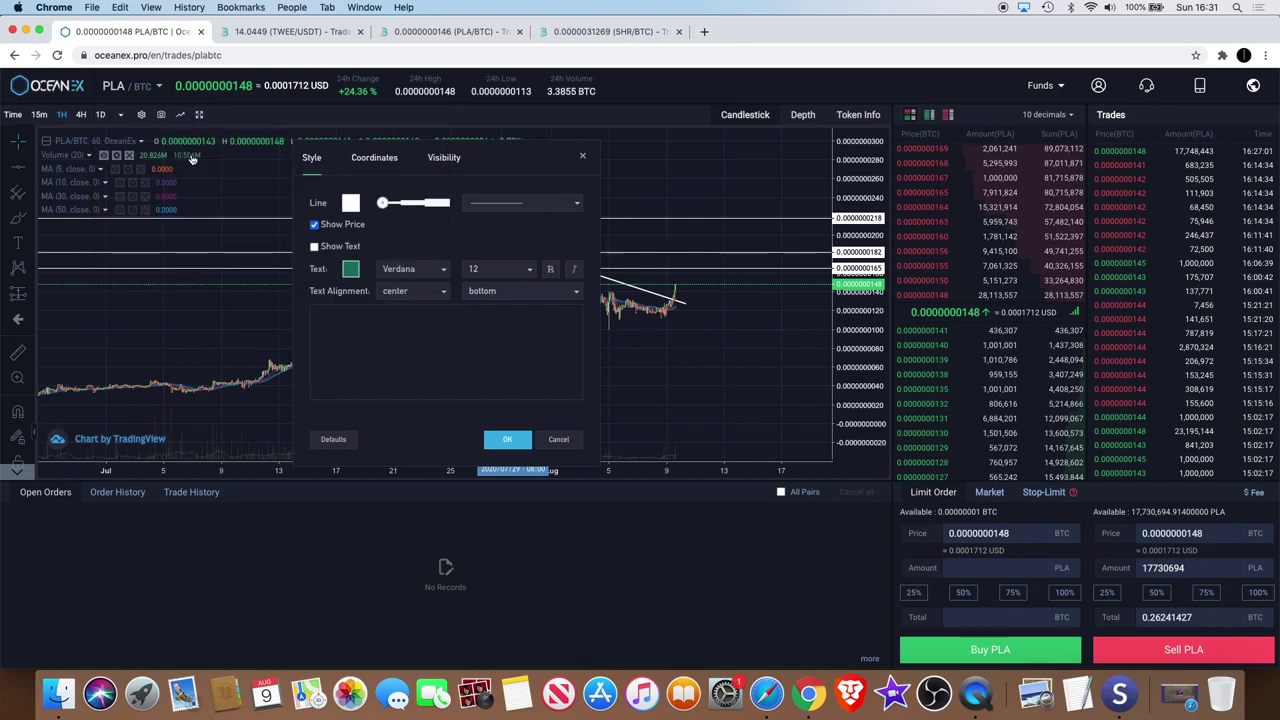
Step: Confirm the trendline settings and review the trendline beneath the resistance lines
click(506, 440)
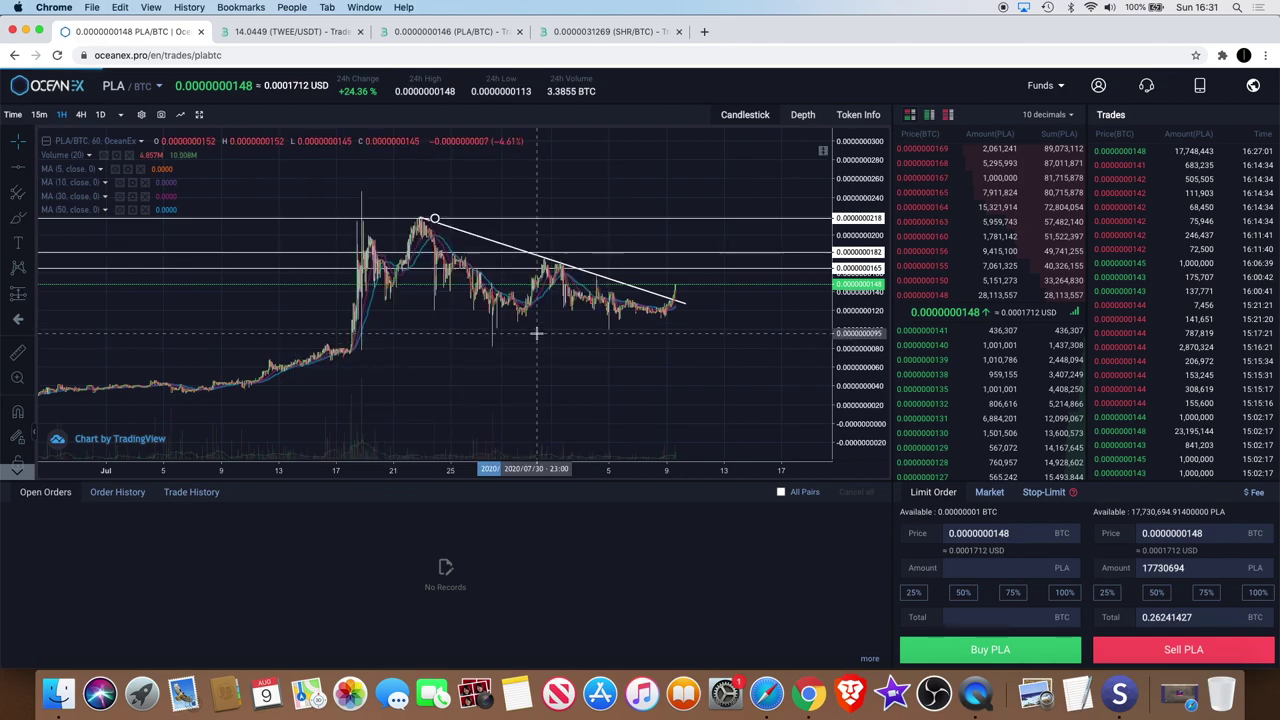
scroll(537, 336, left, 3)
scroll(537, 336, up, 1)
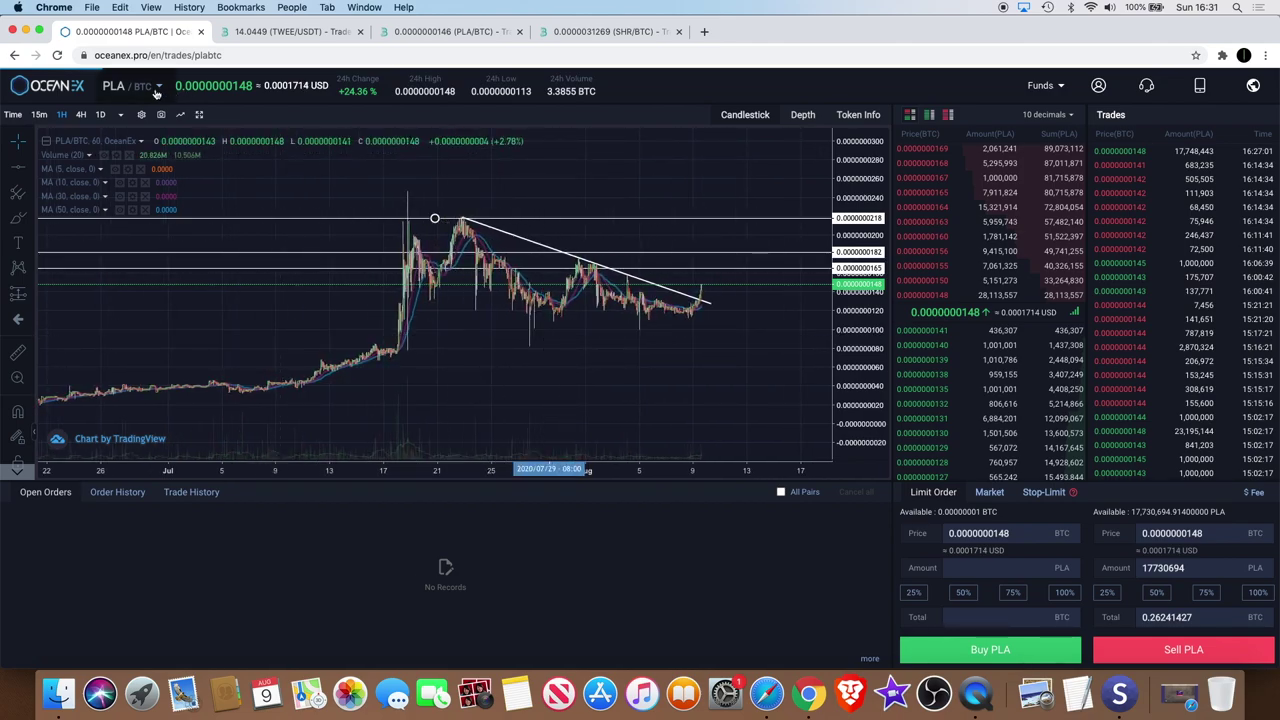
mouse_move(157, 132)
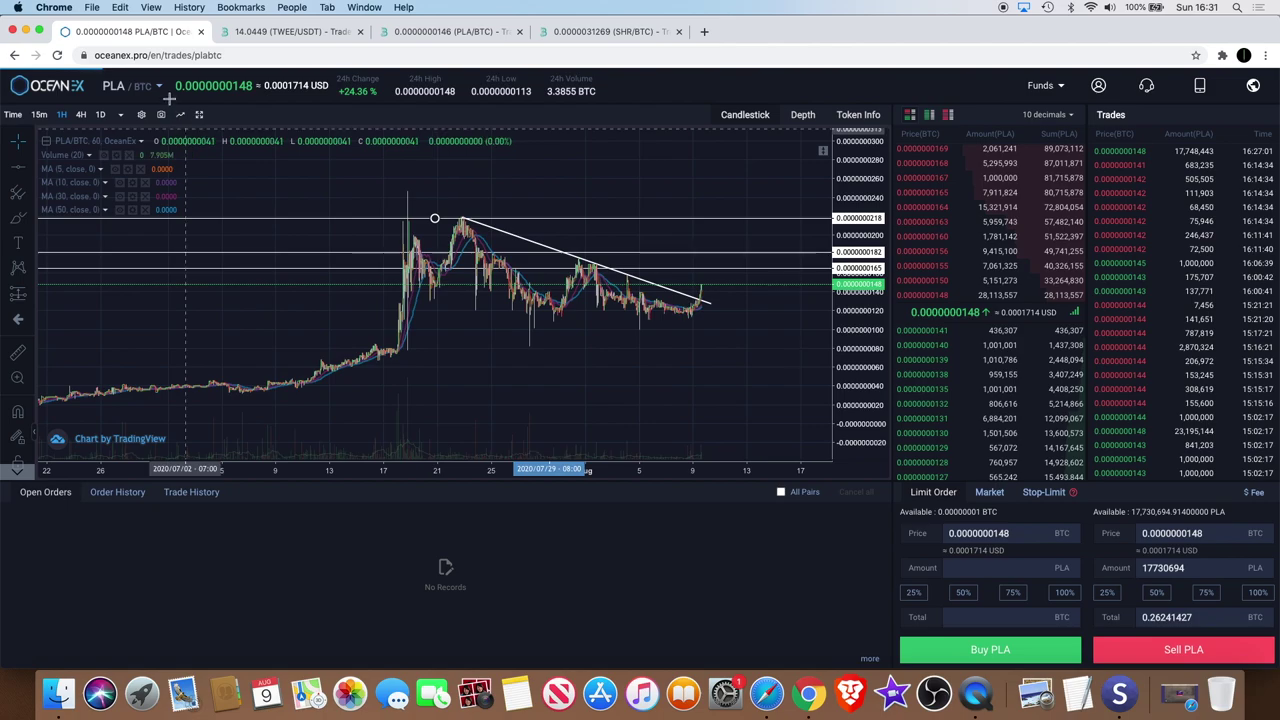
mouse_move(291, 135)
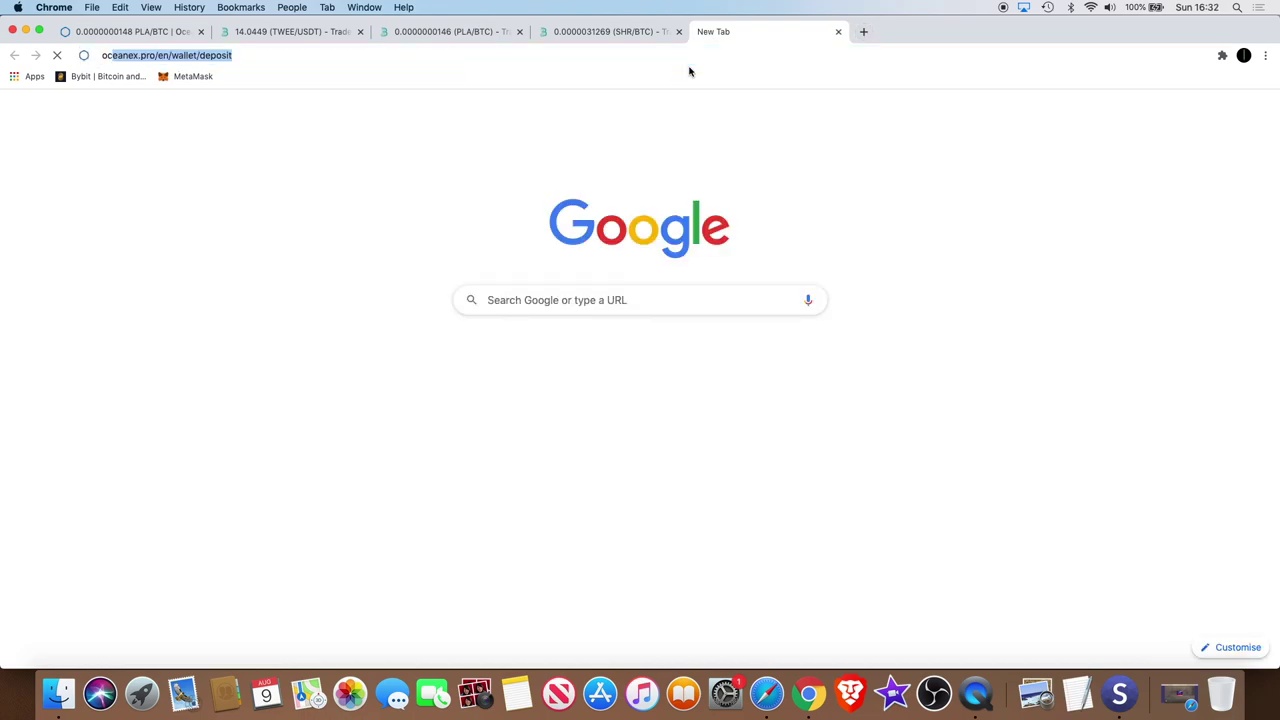
Step: In the new tab, go to OceanEx's exchange page and pick the PLA/VET market via a 'PLA' search
key(Return)
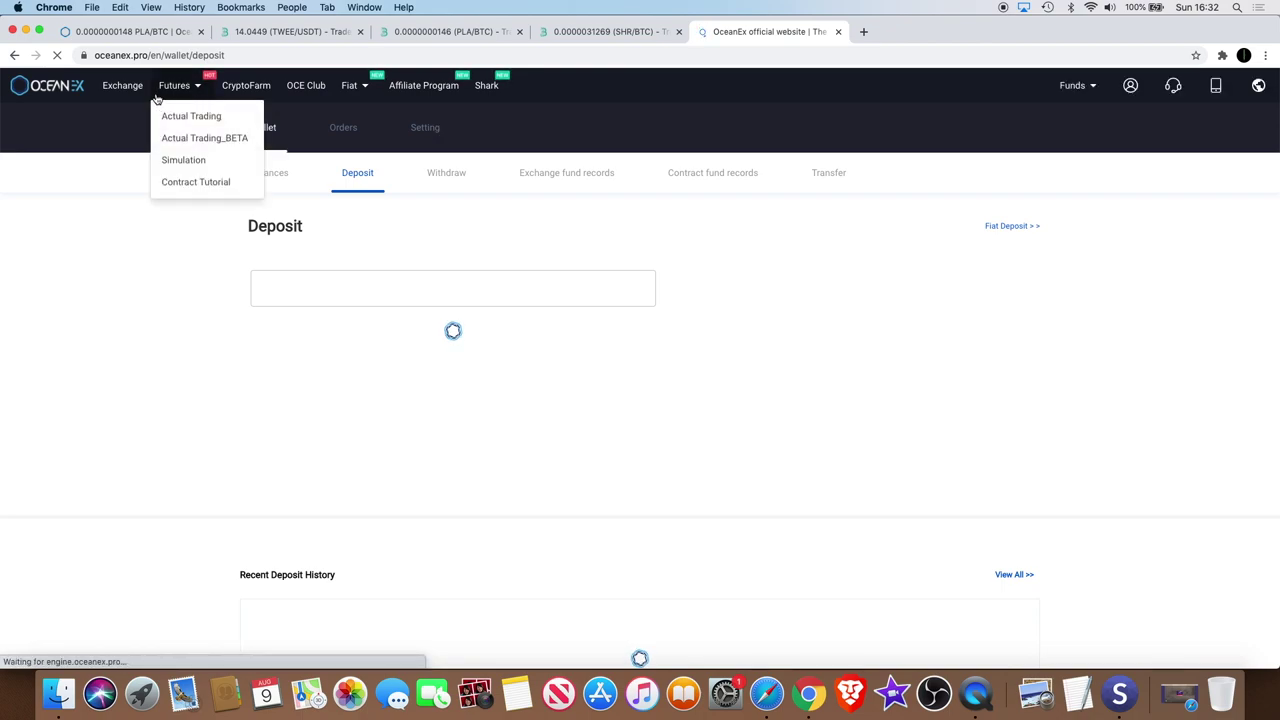
click(124, 86)
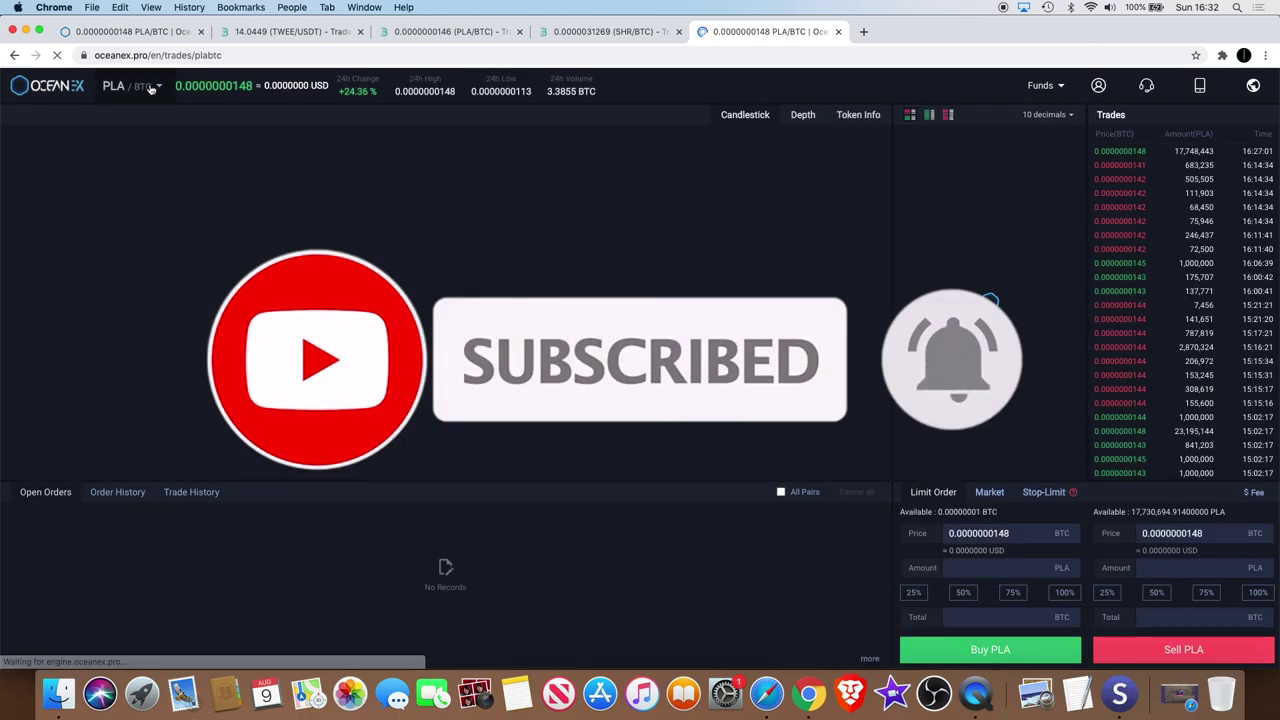
click(150, 88)
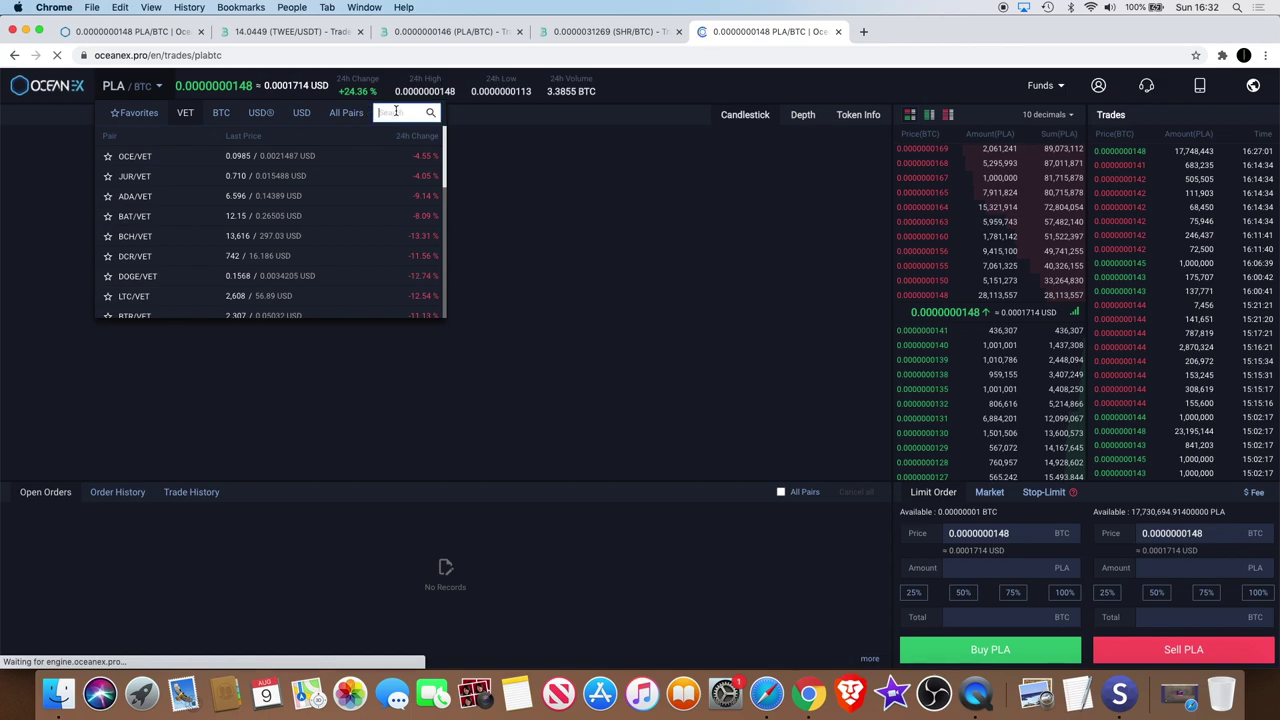
text(PLA)
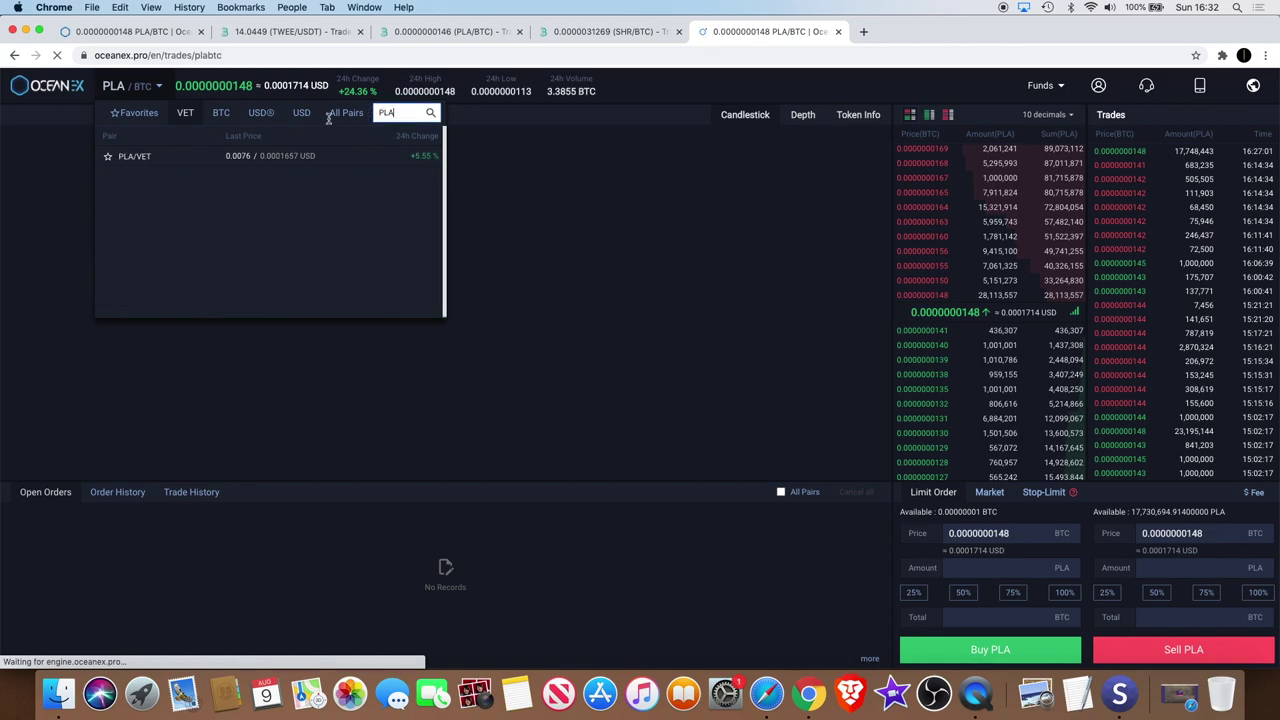
click(271, 160)
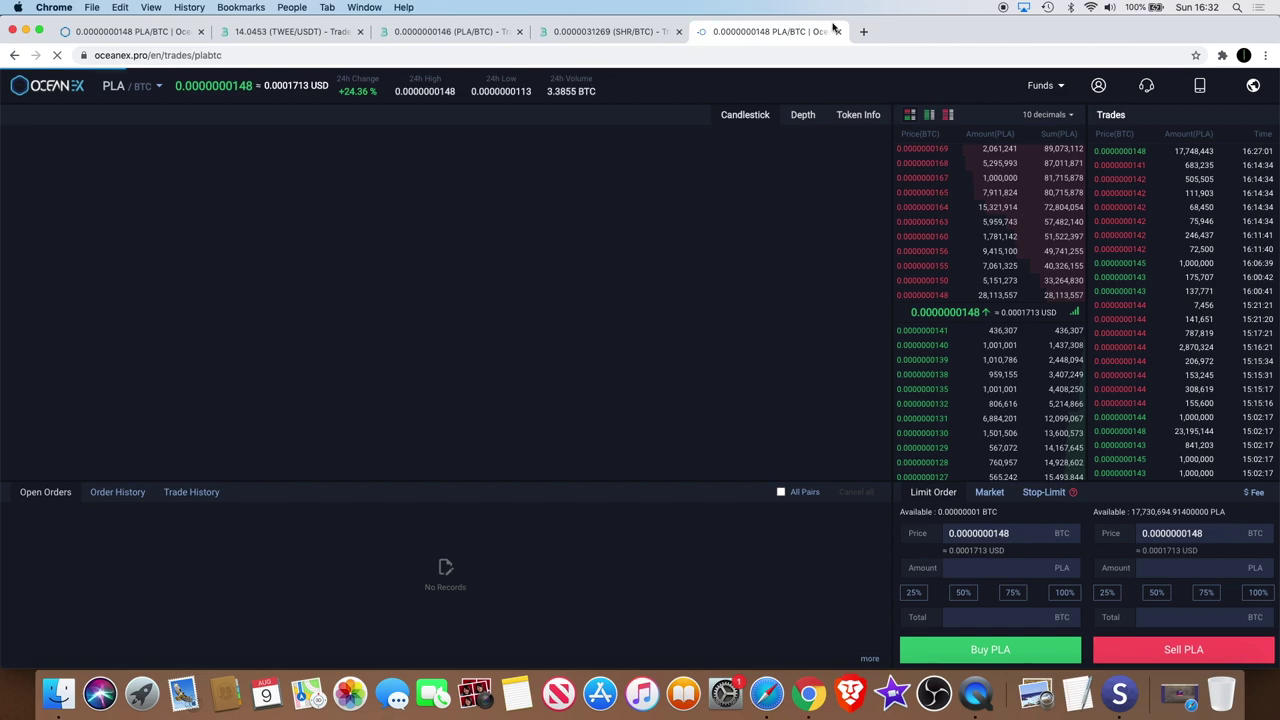
Step: Return to the first OceanEx tab and maximize, then restore, the MACD pane
click(148, 33)
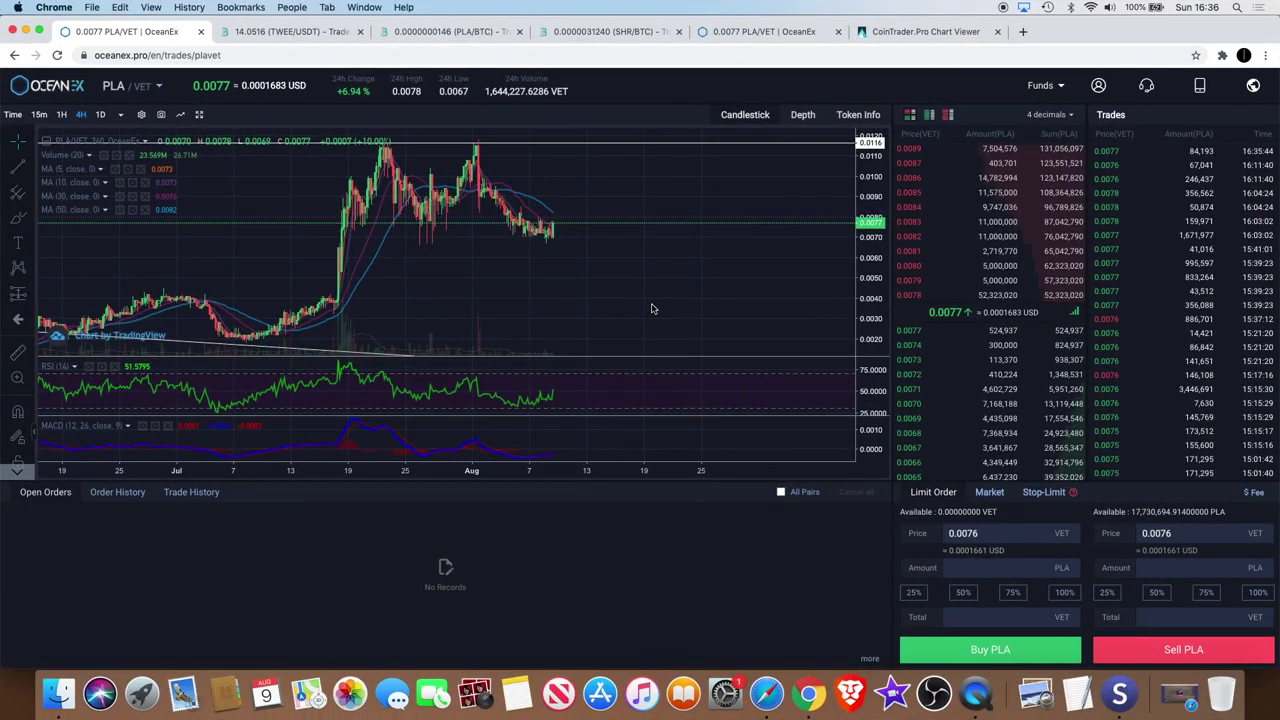
scroll(651, 308, left, 5)
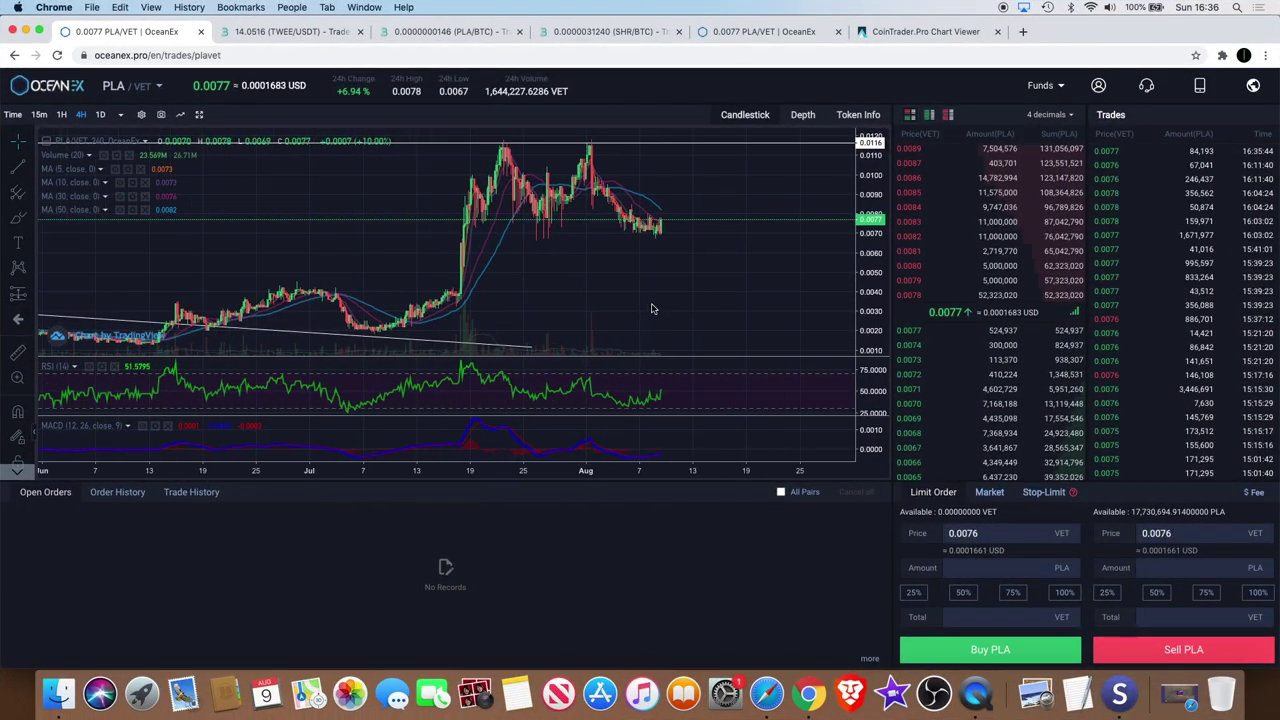
scroll(651, 308, right, 5)
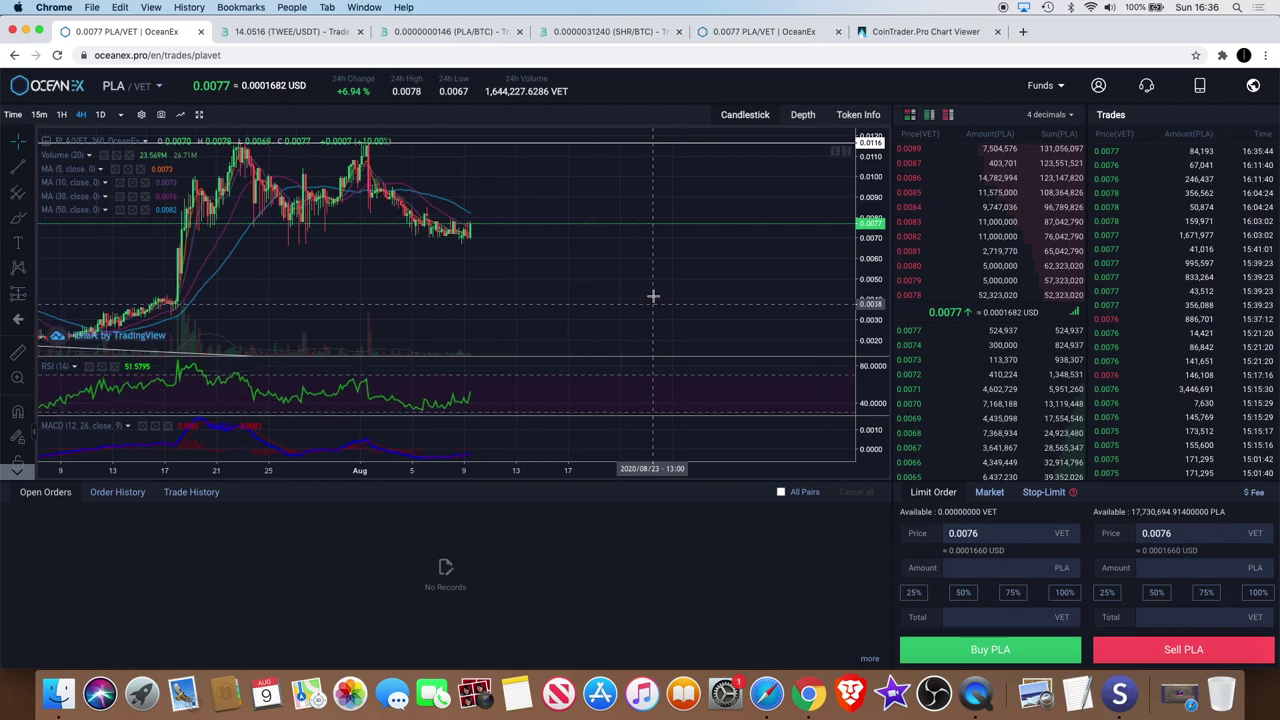
scroll(652, 296, left, 5)
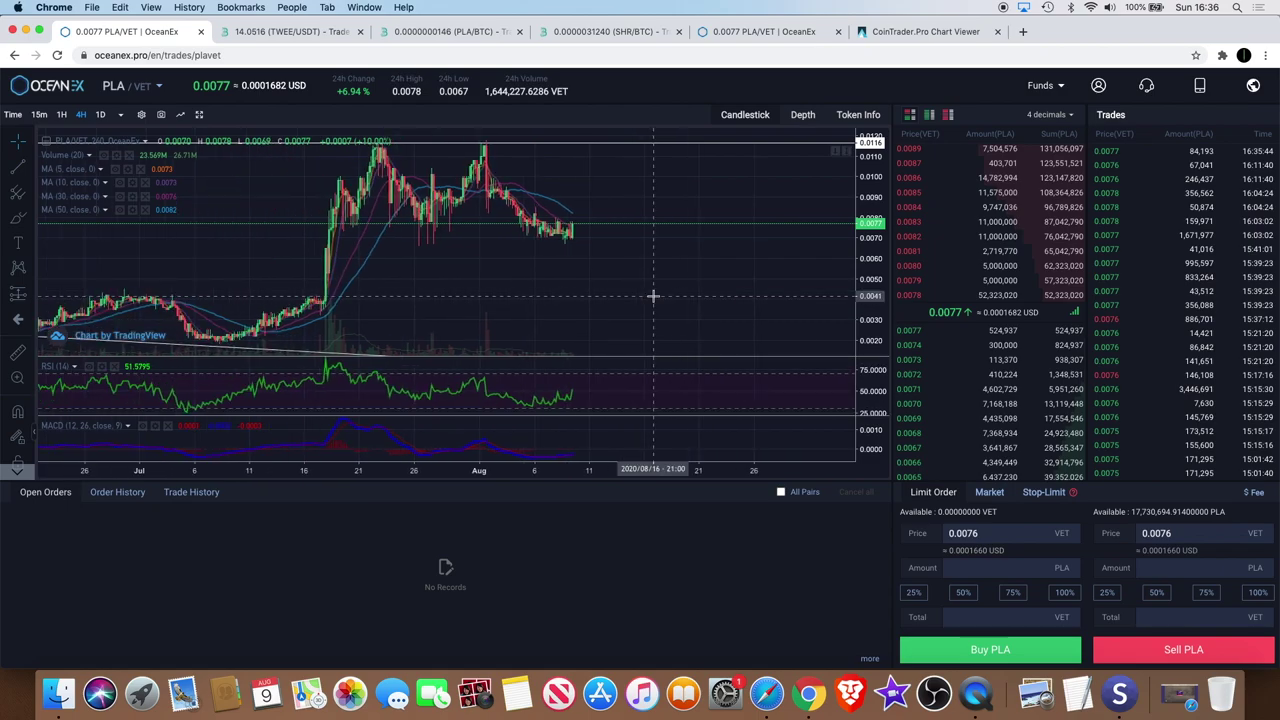
click(846, 426)
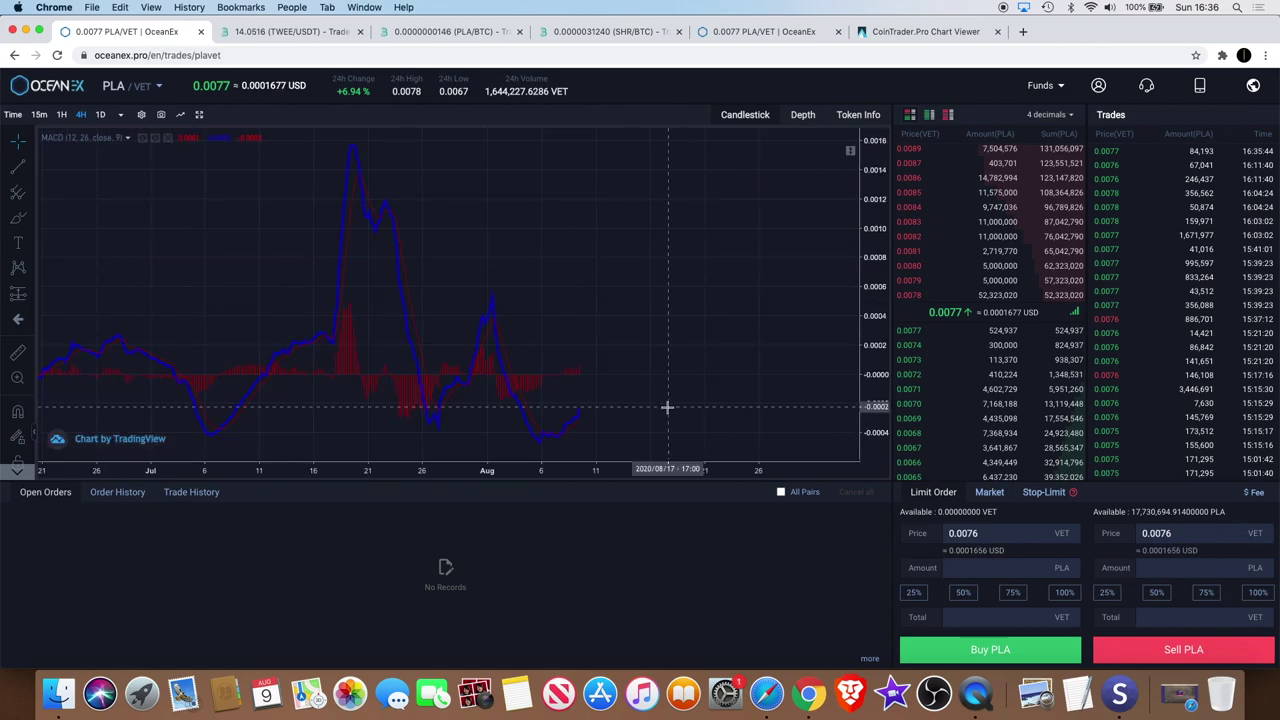
click(848, 152)
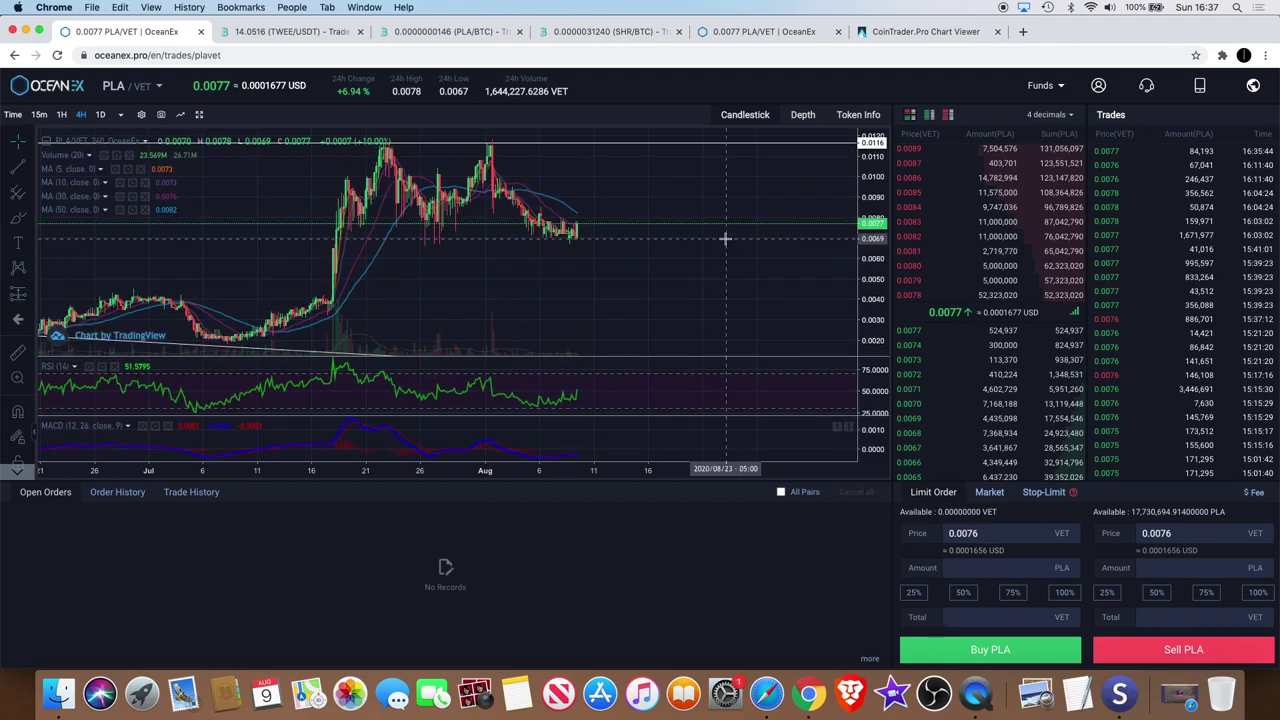
Step: Compress the chart's price scale vertically and zoom to frame the candles
scroll(672, 309, down, 5)
scroll(672, 309, up, 3)
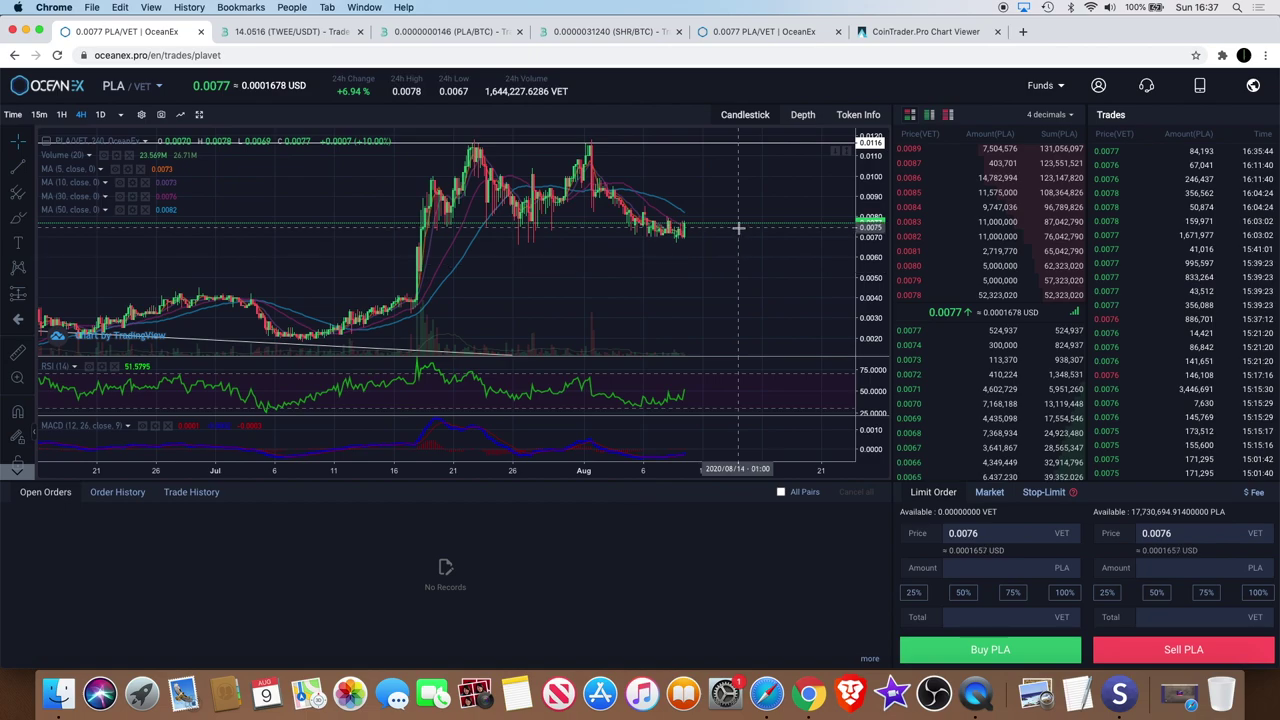
scroll(738, 234, down, 3)
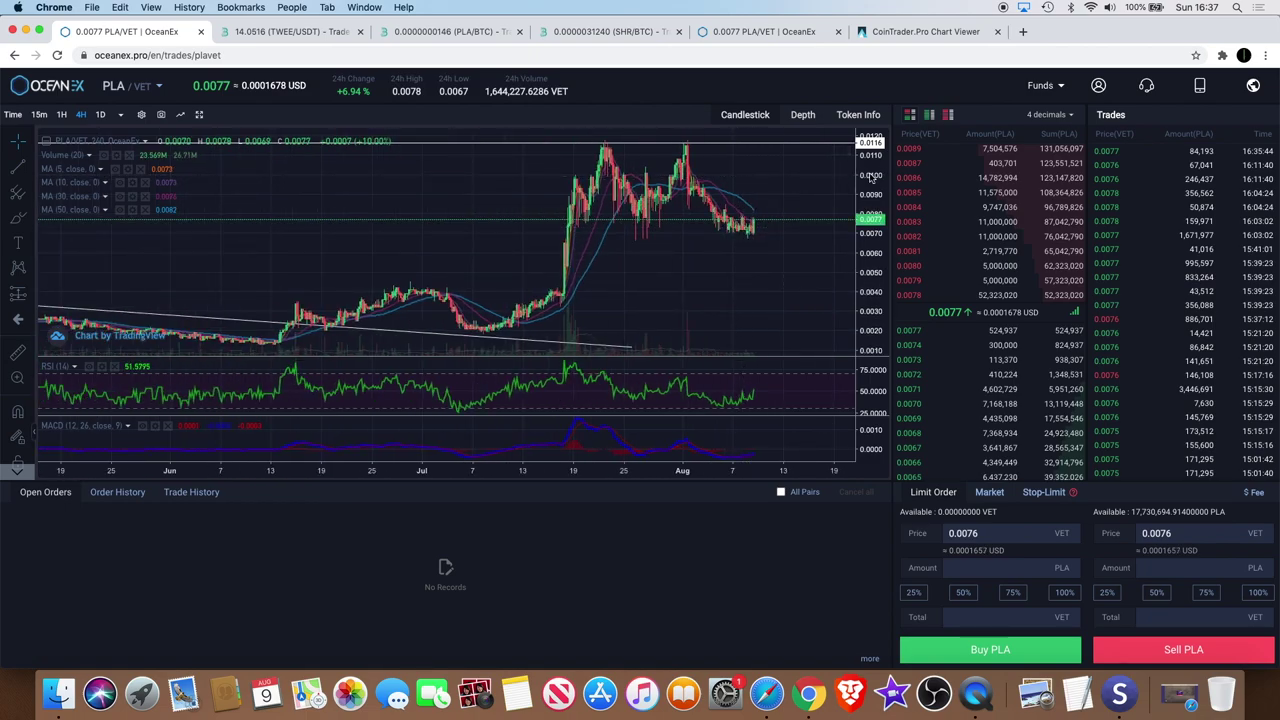
drag(872, 195, 871, 205)
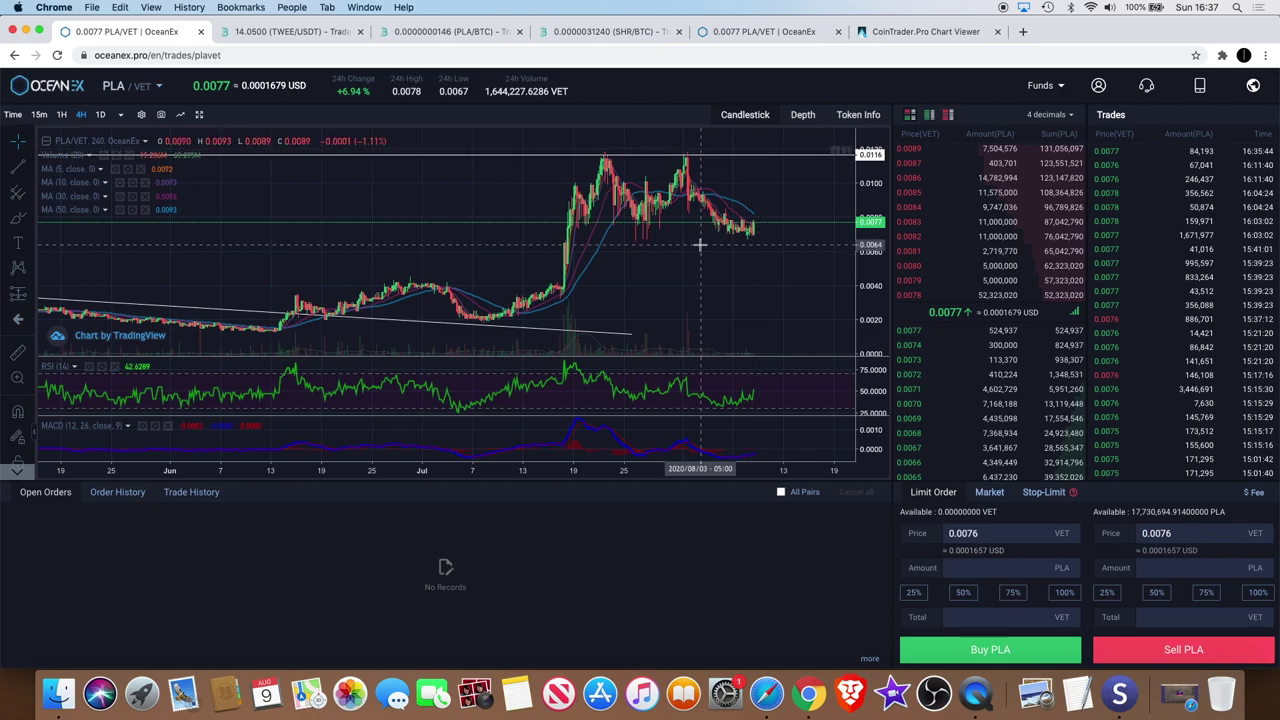
scroll(700, 244, right, 3)
scroll(700, 244, down, 5)
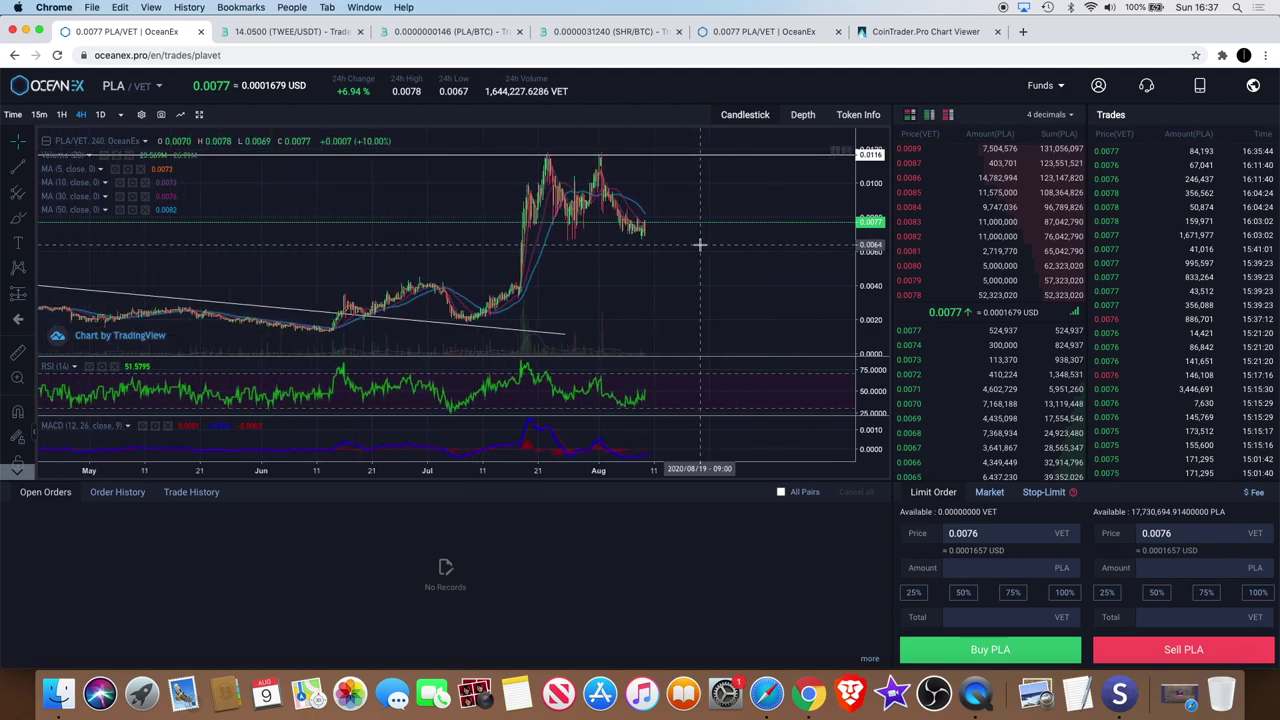
scroll(700, 244, up, 3)
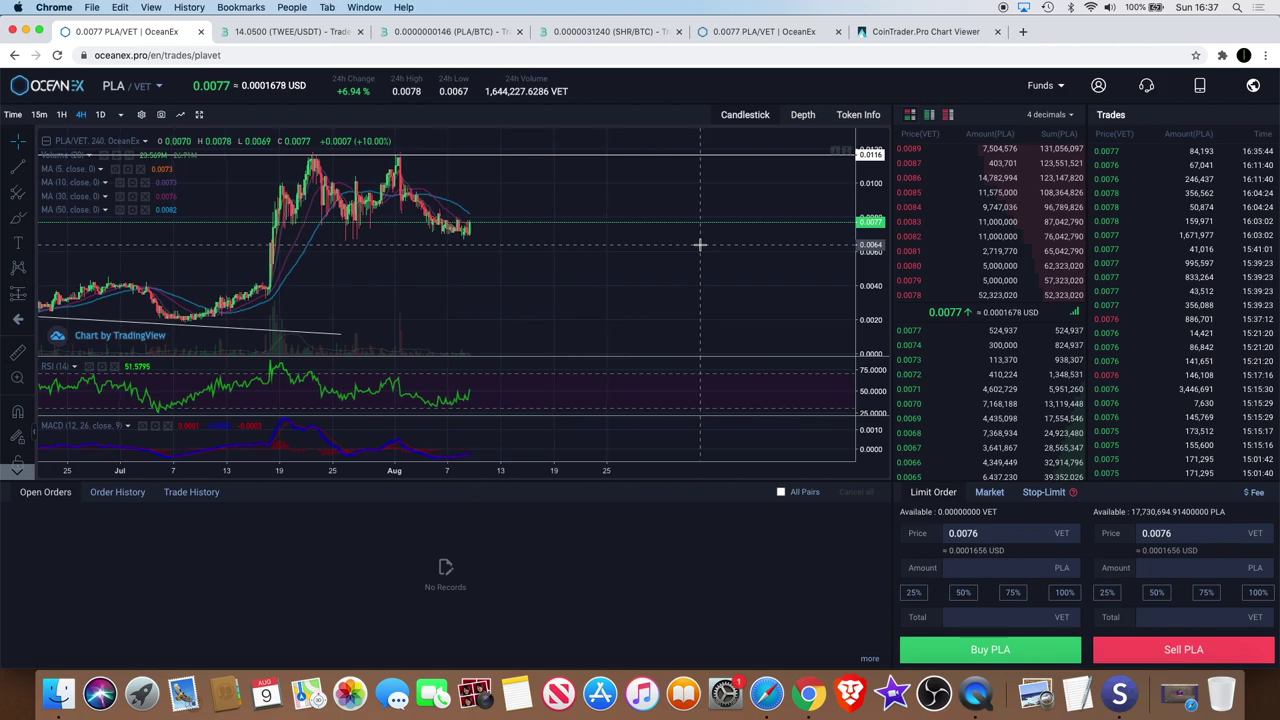
scroll(700, 244, up, 4)
scroll(700, 244, down, 2)
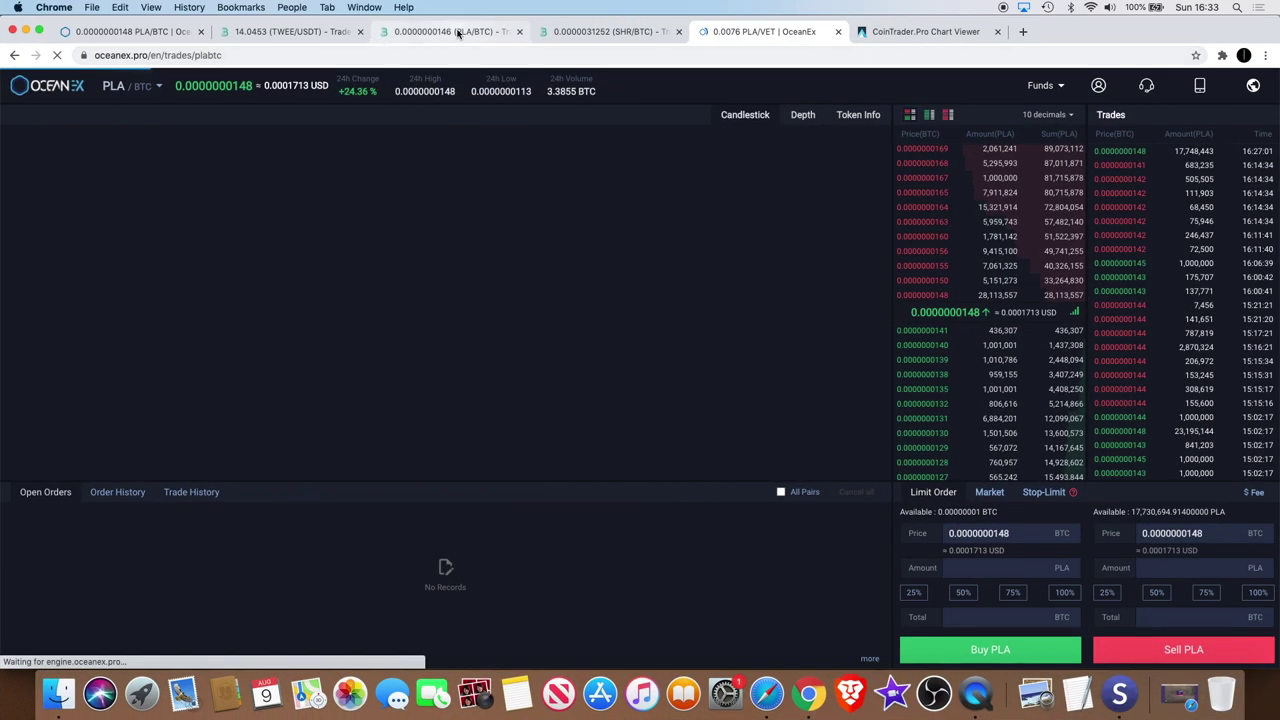
Step: Show BitMart's PLA/BTC 4-hour chart and zoom in and out around its descending trendline
click(458, 33)
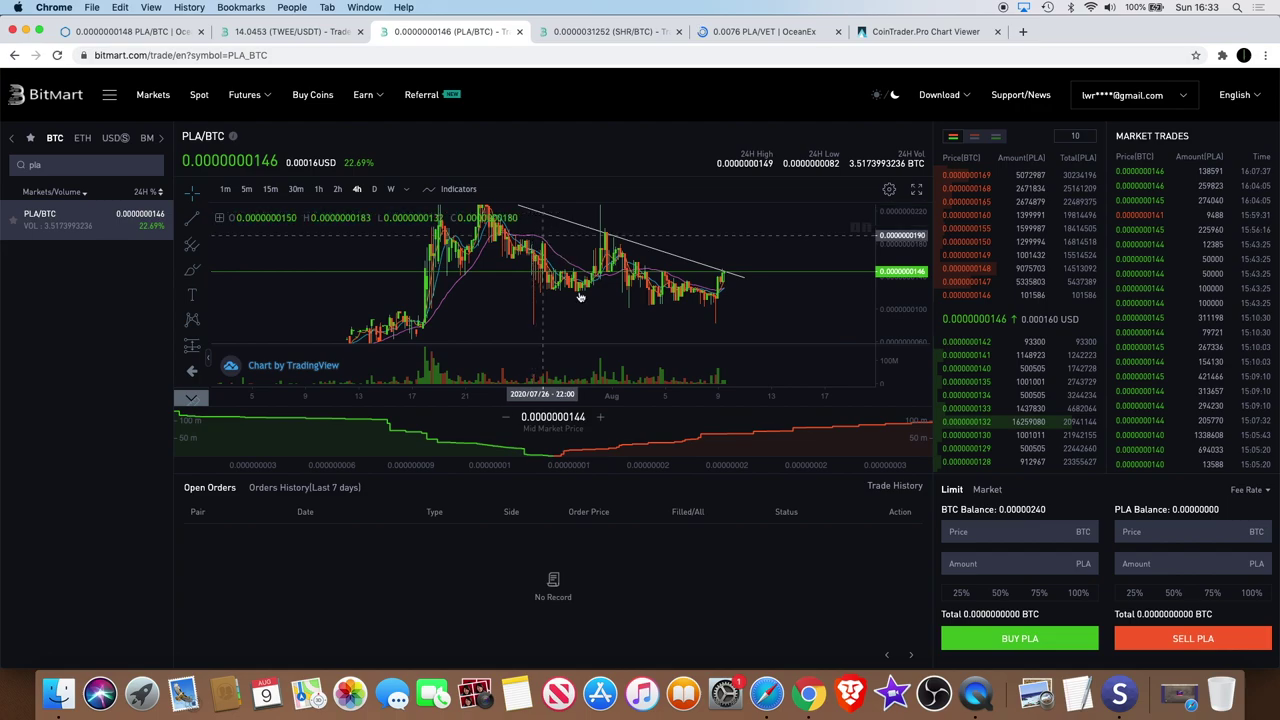
scroll(580, 297, right, 3)
scroll(580, 297, left, 5)
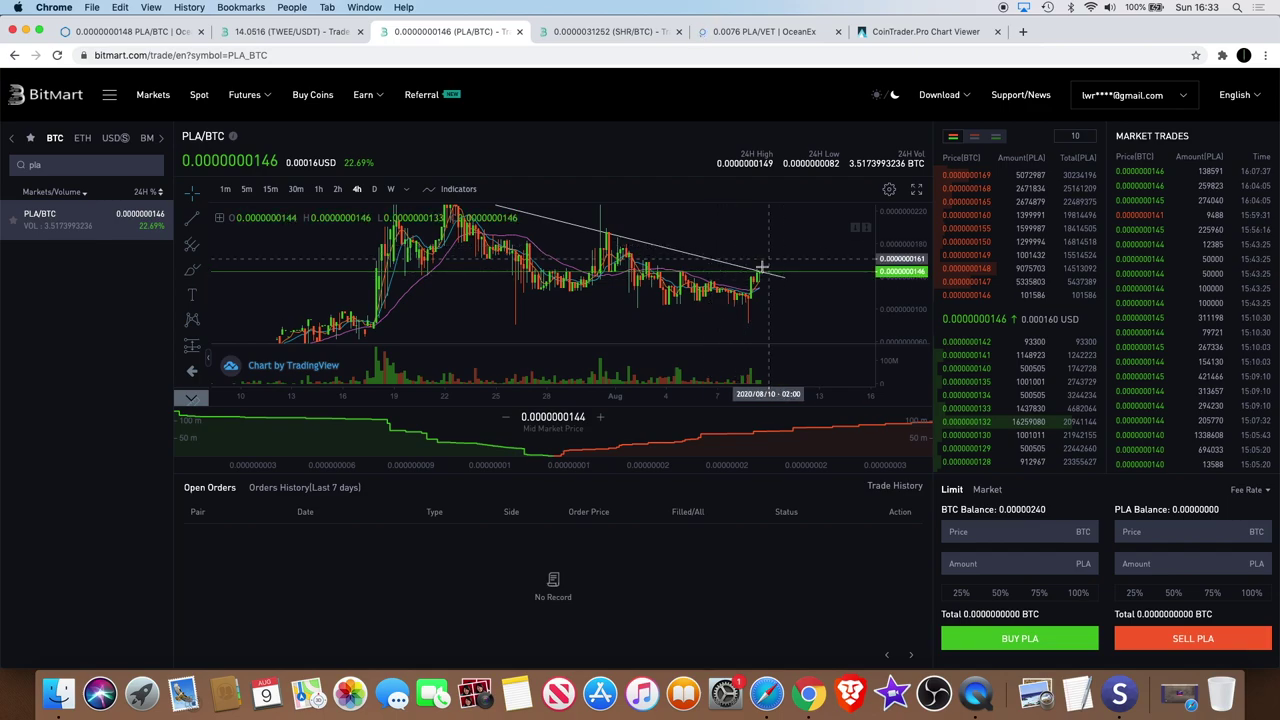
scroll(773, 261, down, 3)
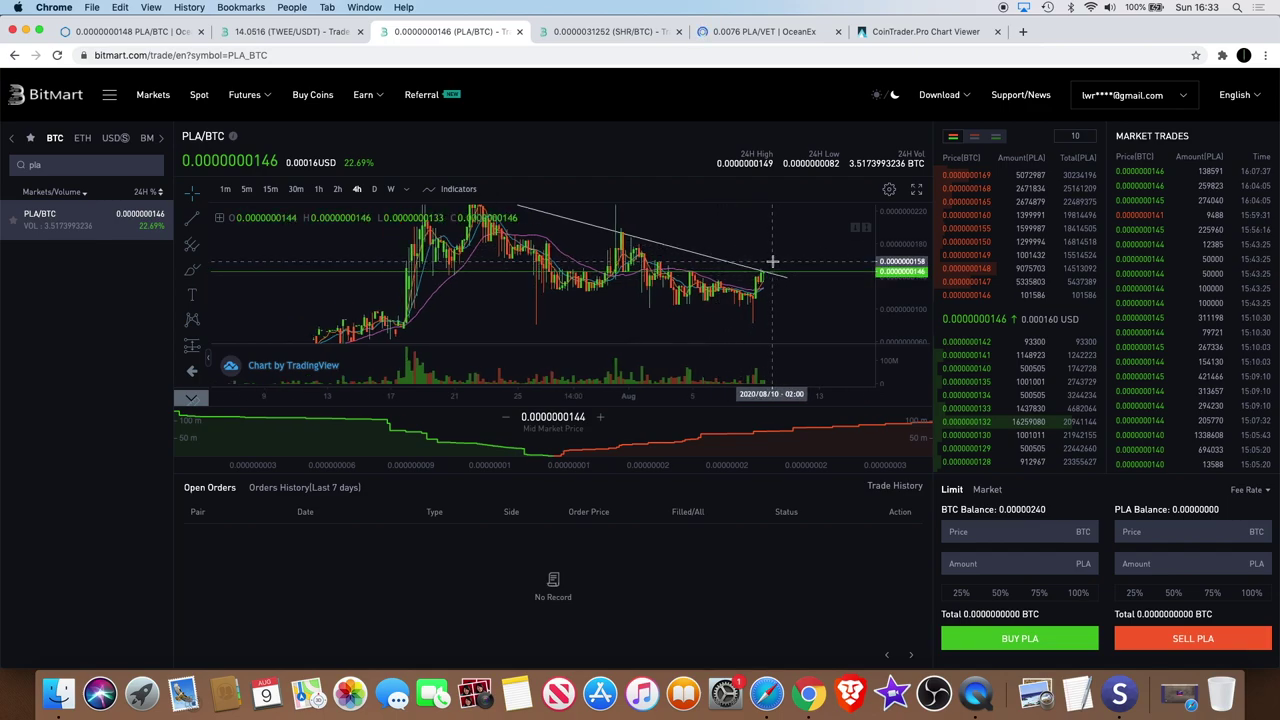
scroll(762, 270, up, 2)
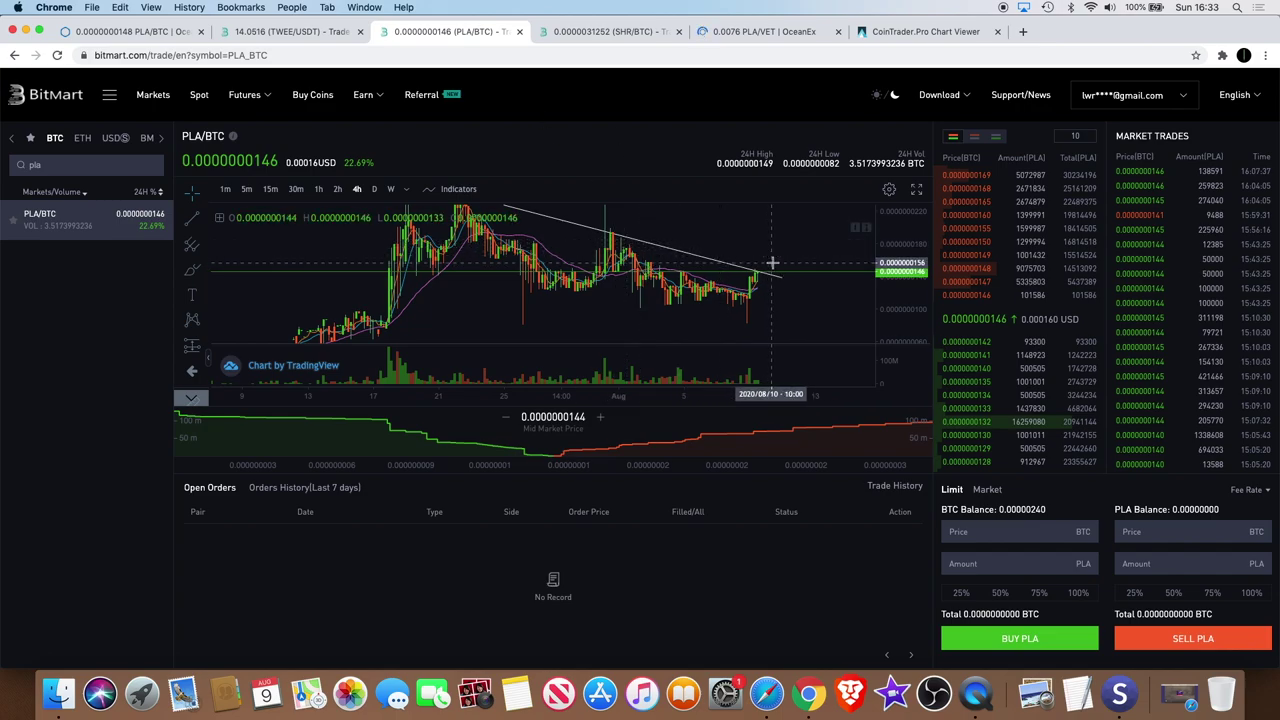
scroll(783, 254, down, 1)
scroll(783, 254, down, 2)
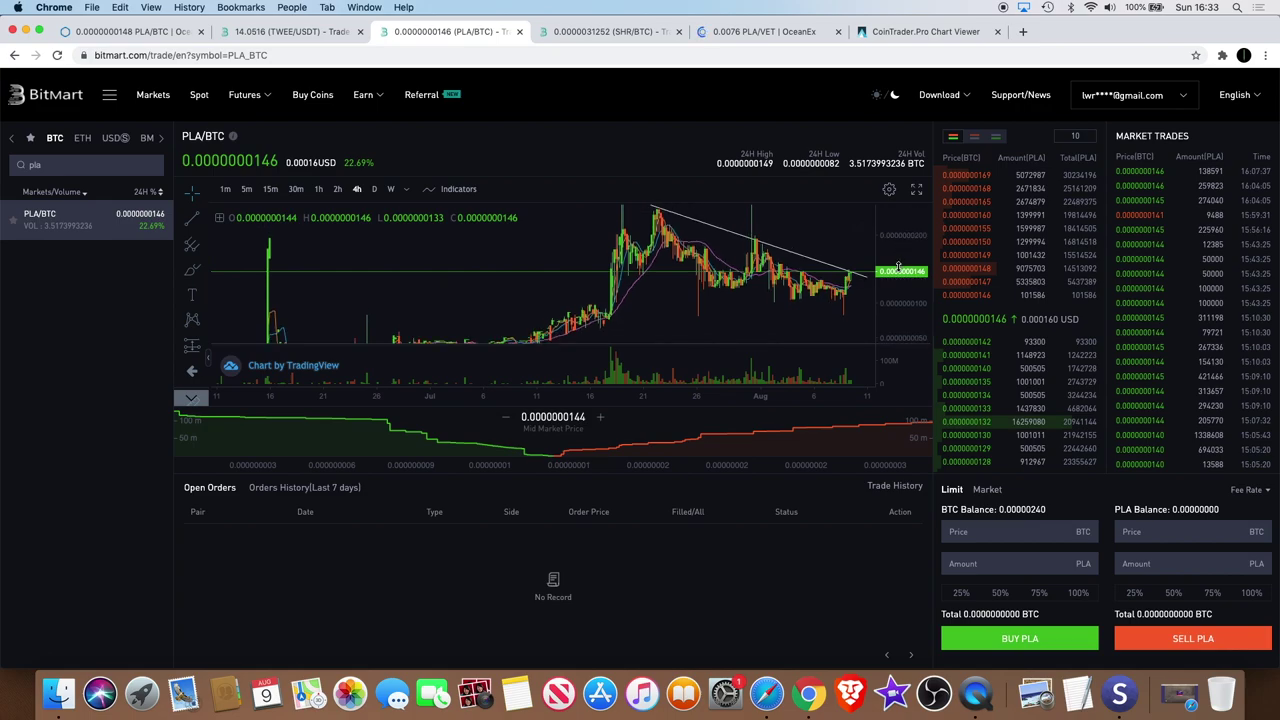
scroll(785, 257, down, 3)
scroll(780, 262, up, 2)
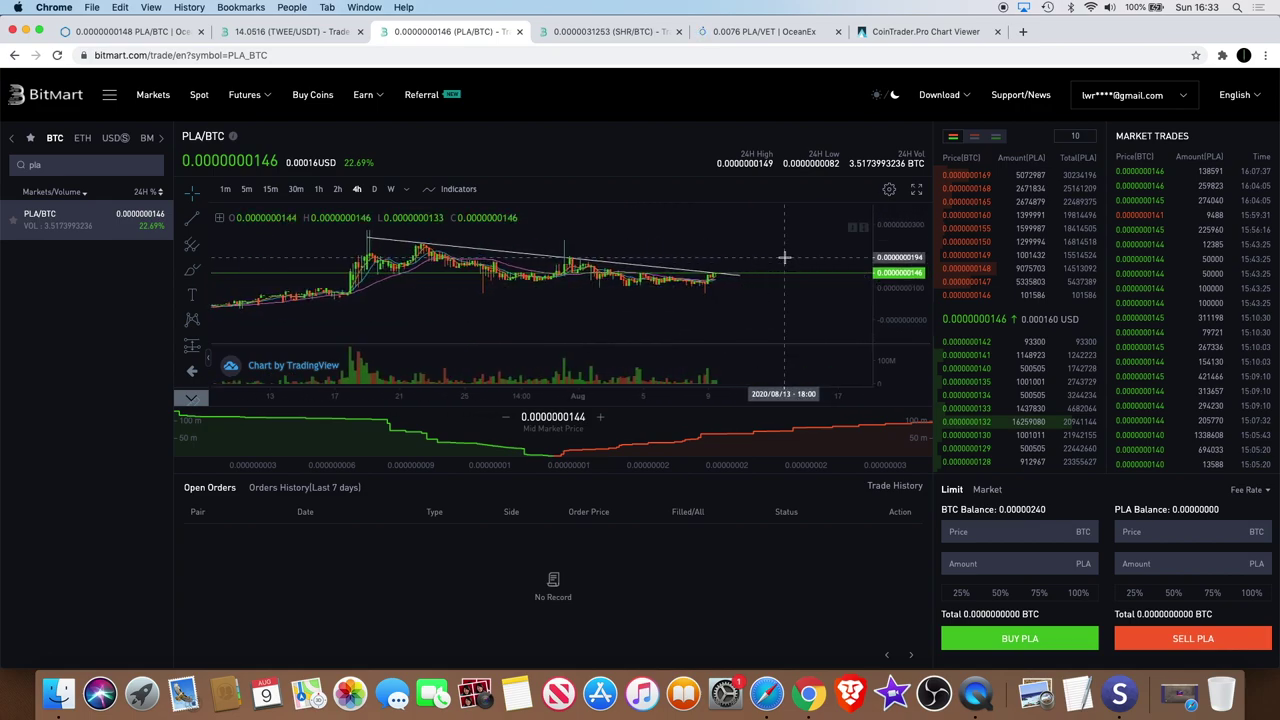
scroll(760, 270, right, 3)
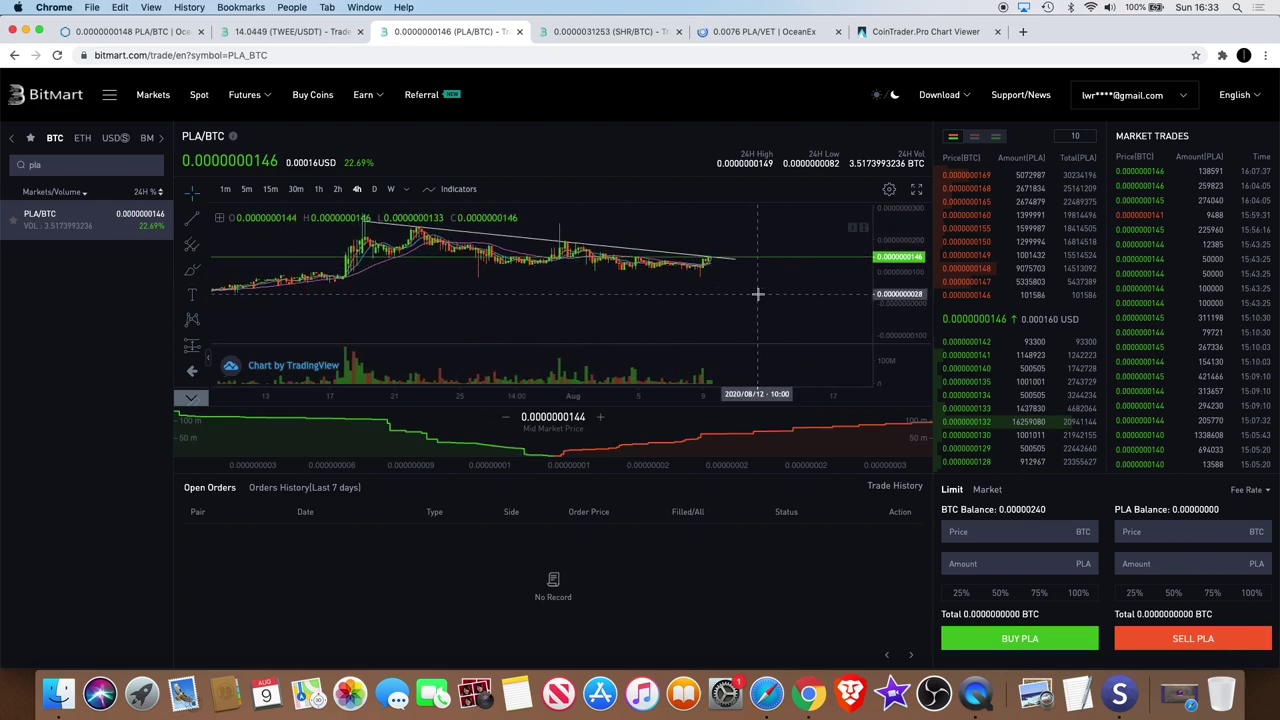
scroll(758, 292, down, 3)
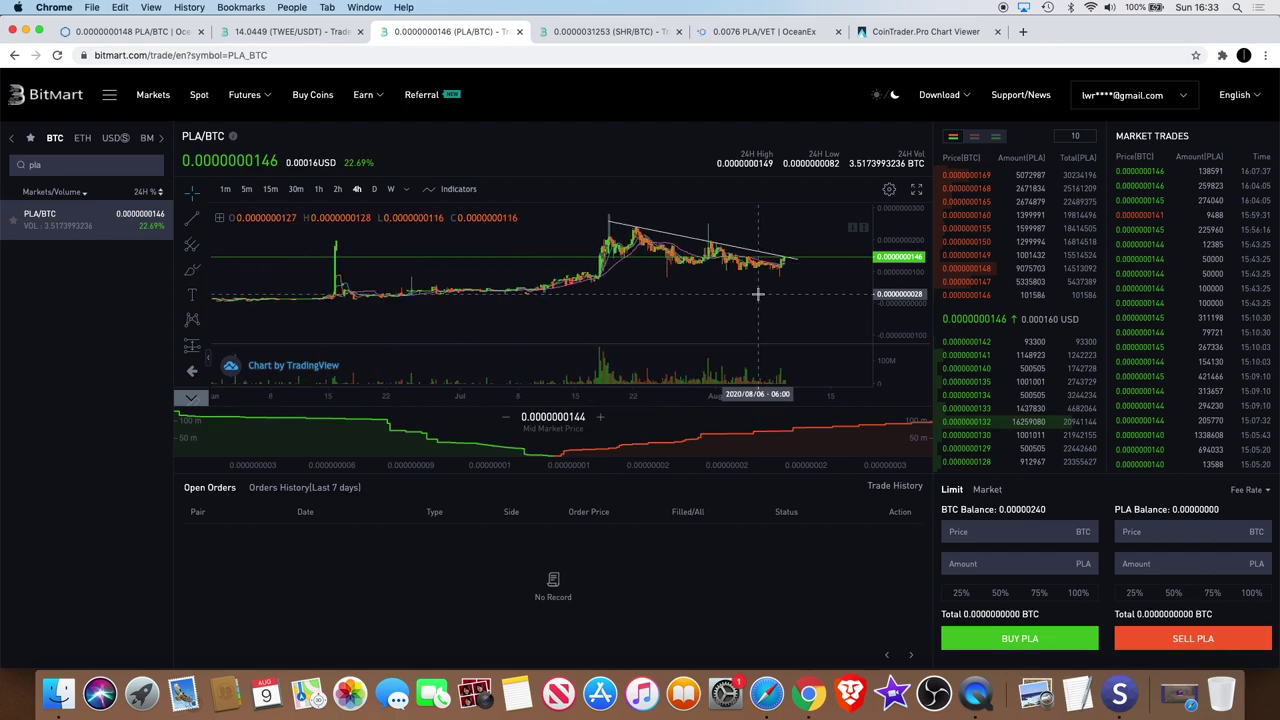
scroll(758, 293, up, 3)
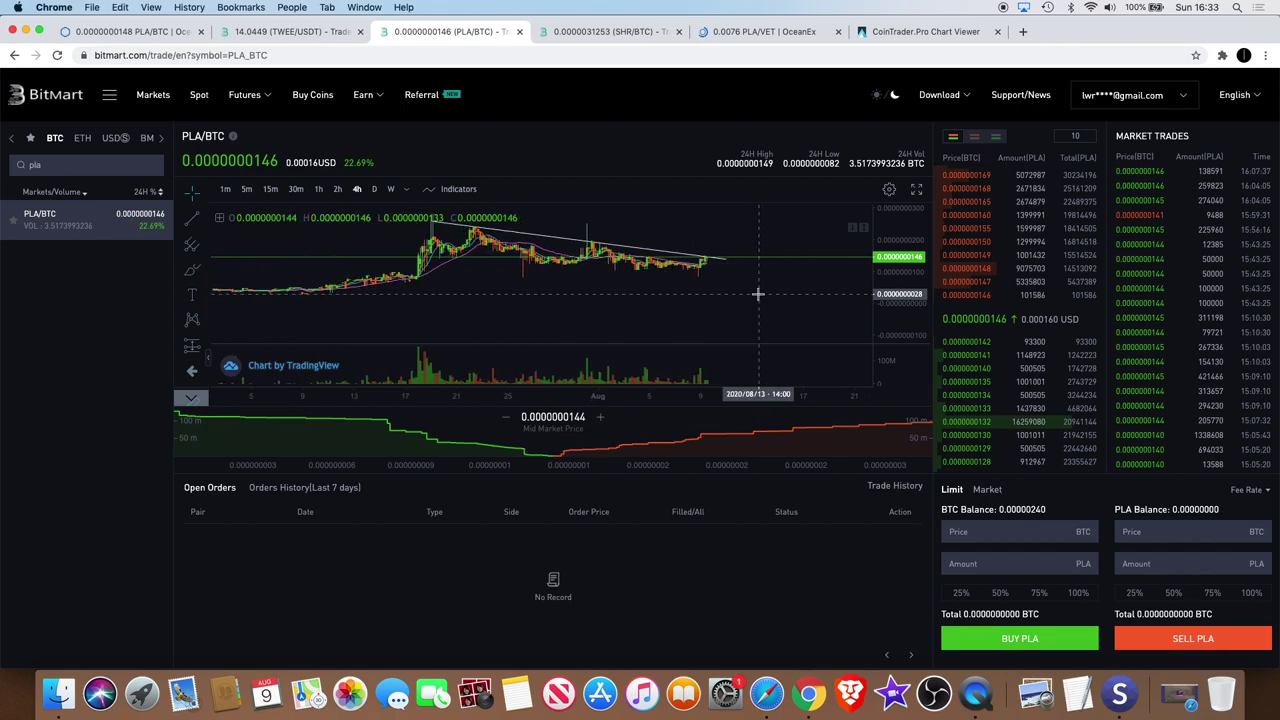